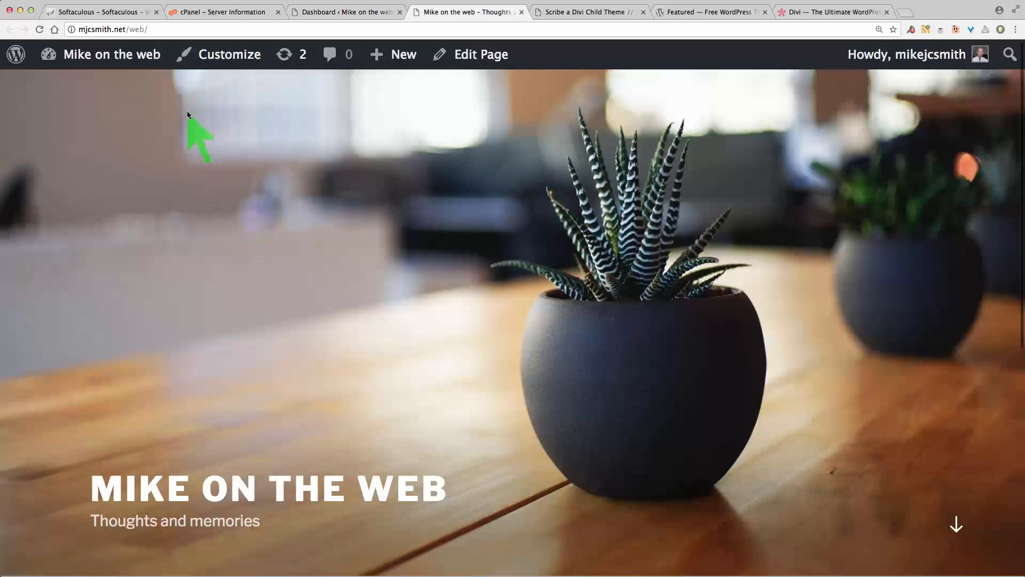
Step: Look over the site's current front page, then switch to the WordPress dashboard
{"action": "scroll", "coordinate": [213, 310], "scroll_direction": "down", "scroll_amount": 4}
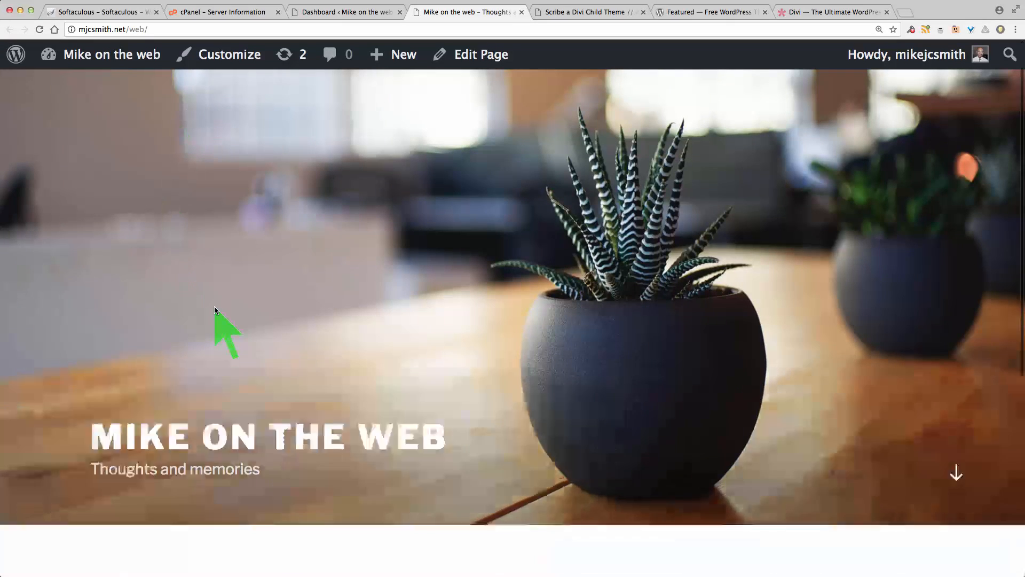
{"action": "scroll", "coordinate": [216, 311], "scroll_direction": "up", "scroll_amount": 3}
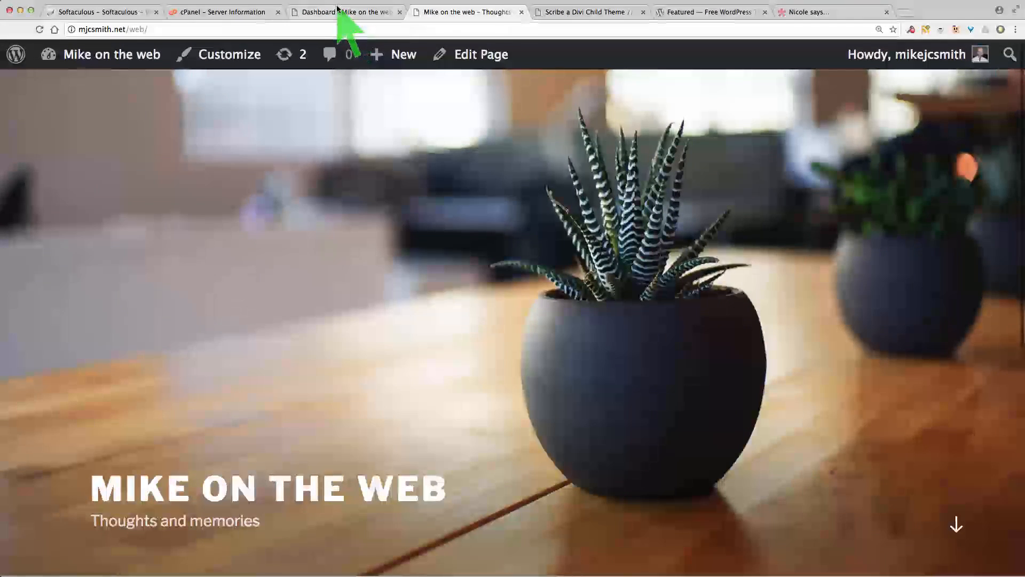
{"action": "left_click", "coordinate": [337, 12]}
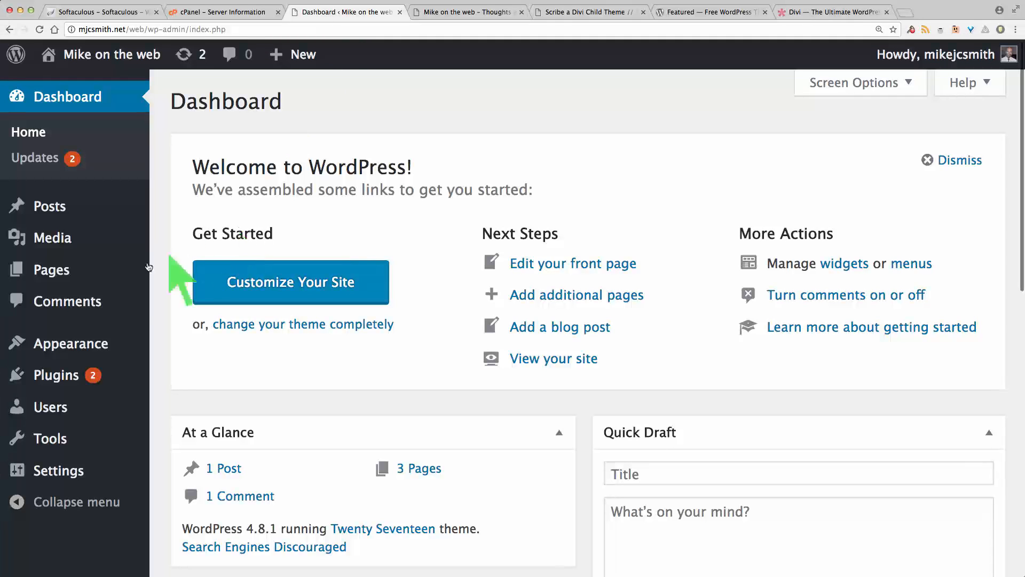
{"action": "mouse_move", "coordinate": [95, 347]}
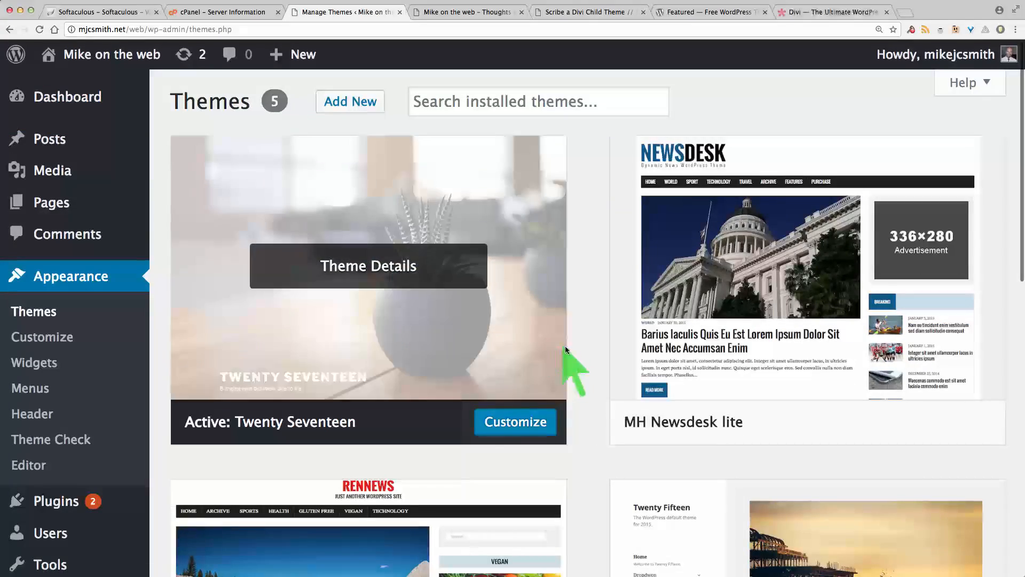
Step: Browse the installed themes and the featured themes list on the Add Themes page
{"action": "scroll", "coordinate": [584, 353], "scroll_direction": "down", "scroll_amount": 9}
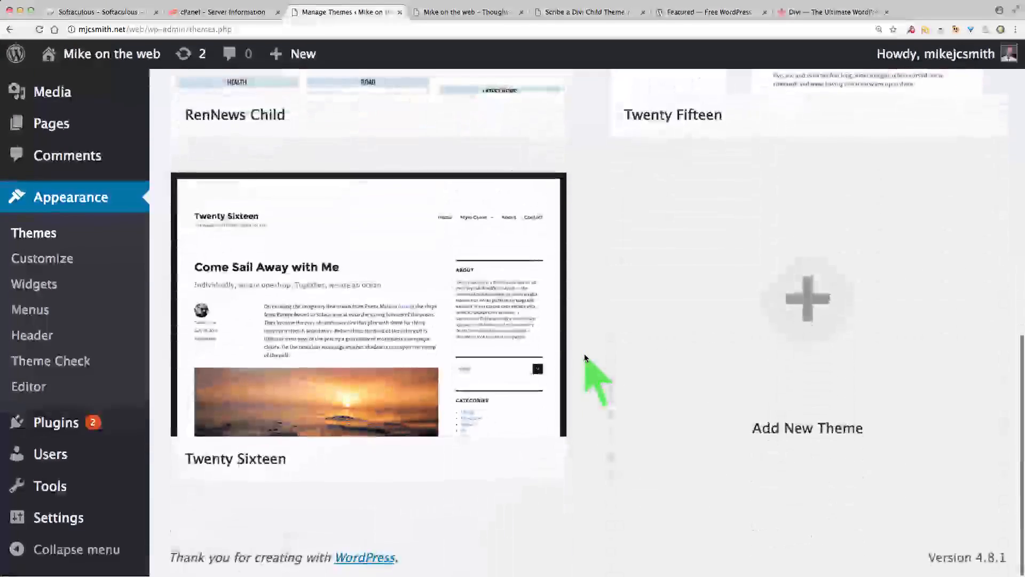
{"action": "scroll", "coordinate": [584, 354], "scroll_direction": "up", "scroll_amount": 10}
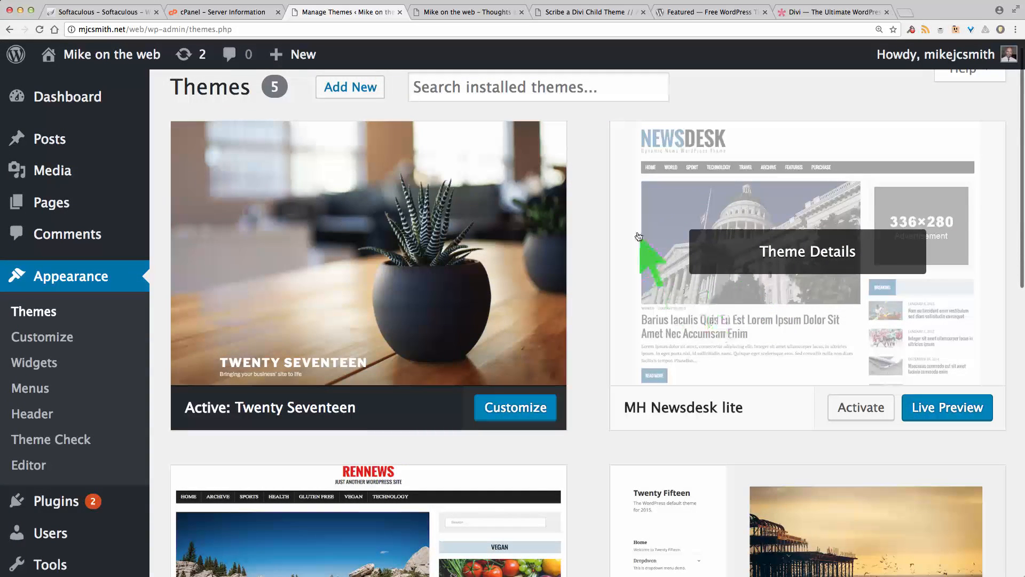
{"action": "scroll", "coordinate": [588, 236], "scroll_direction": "up", "scroll_amount": 1}
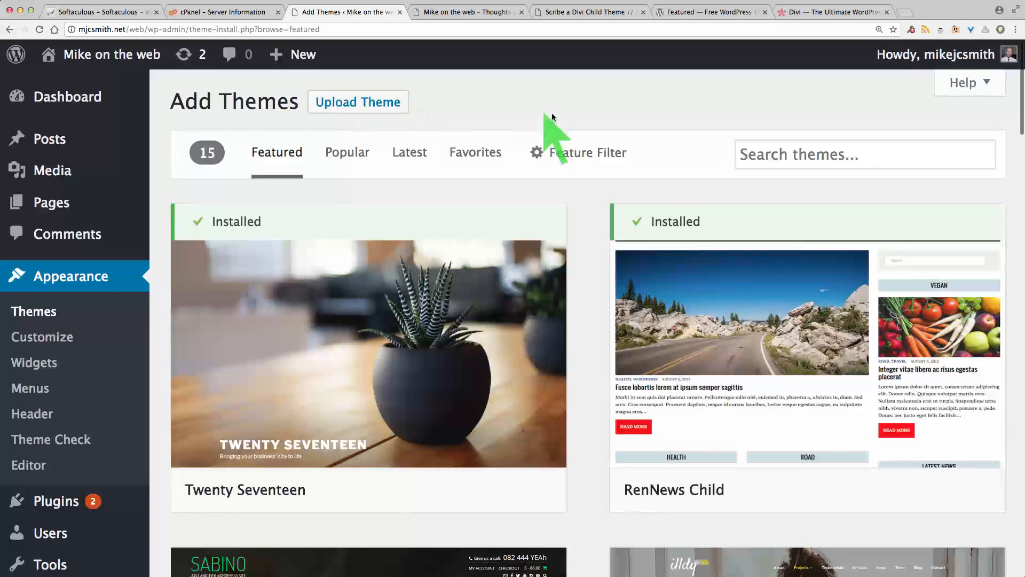
{"action": "mouse_move", "coordinate": [520, 425]}
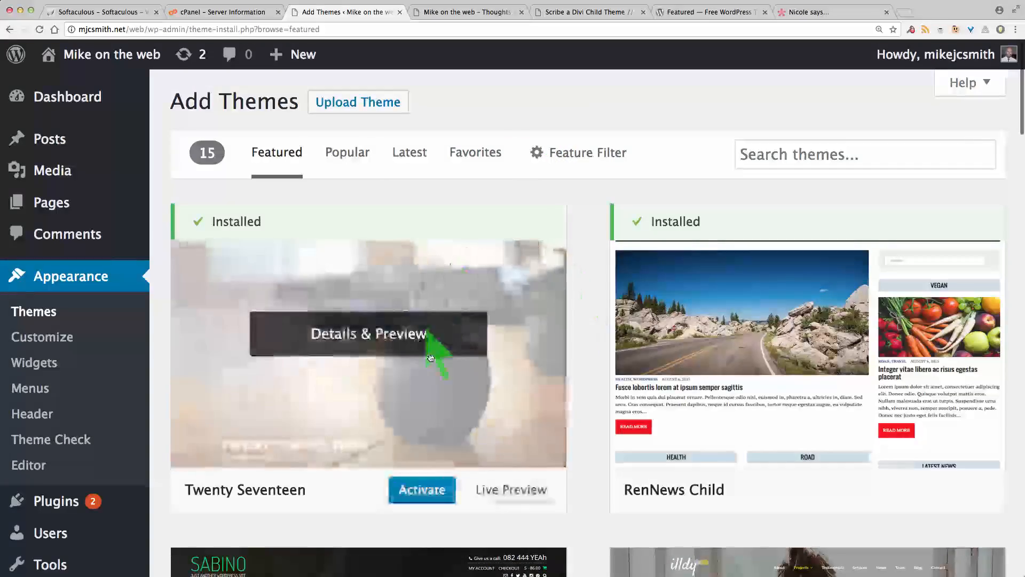
{"action": "scroll", "coordinate": [596, 382], "scroll_direction": "down", "scroll_amount": 4}
{"action": "scroll", "coordinate": [596, 383], "scroll_direction": "down", "scroll_amount": 5}
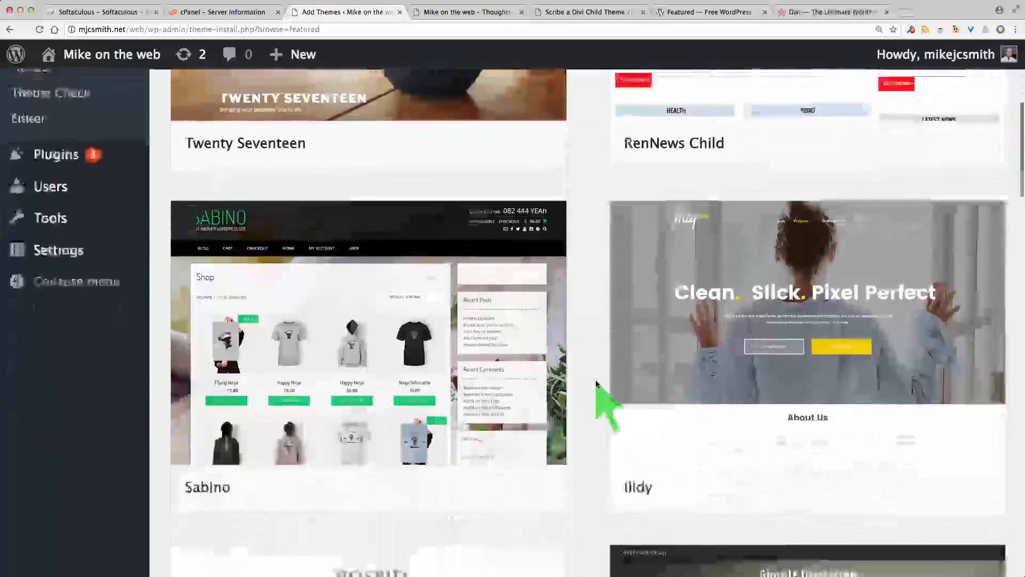
{"action": "scroll", "coordinate": [596, 382], "scroll_direction": "up", "scroll_amount": 9}
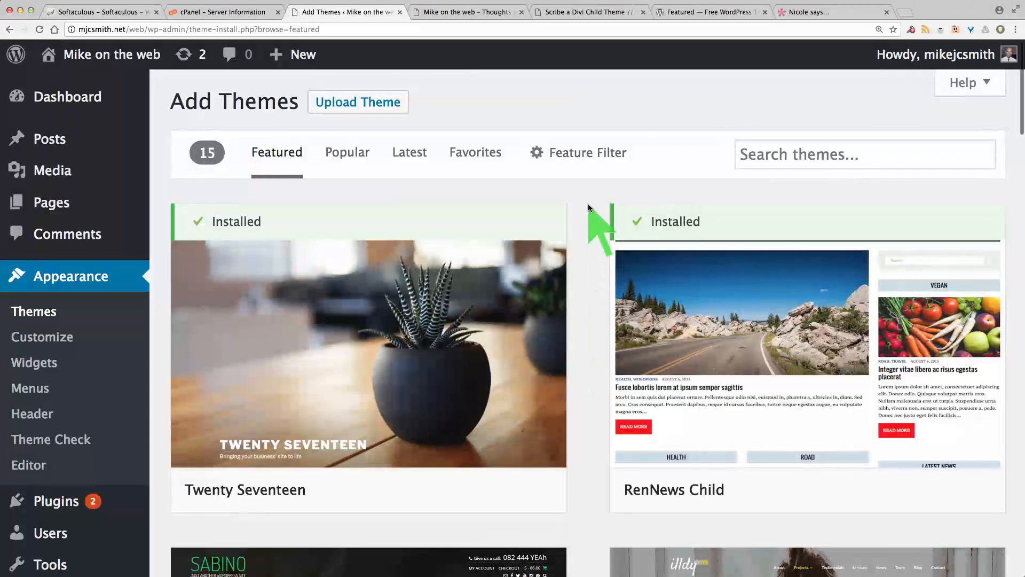
Step: Compare the featured themes on wordpress.org with the Add Themes list
{"action": "left_click", "coordinate": [703, 13]}
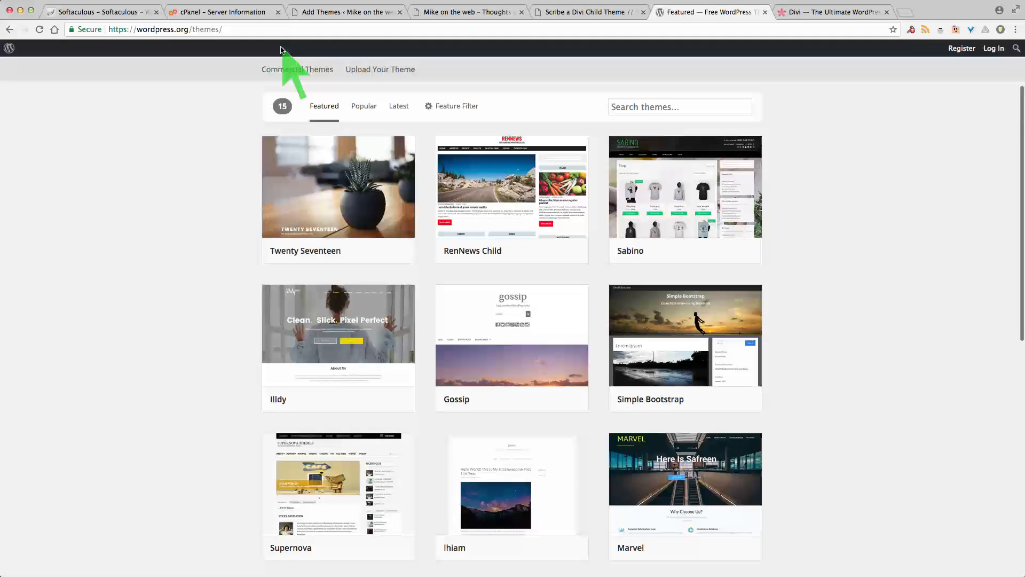
{"action": "left_click", "coordinate": [359, 11]}
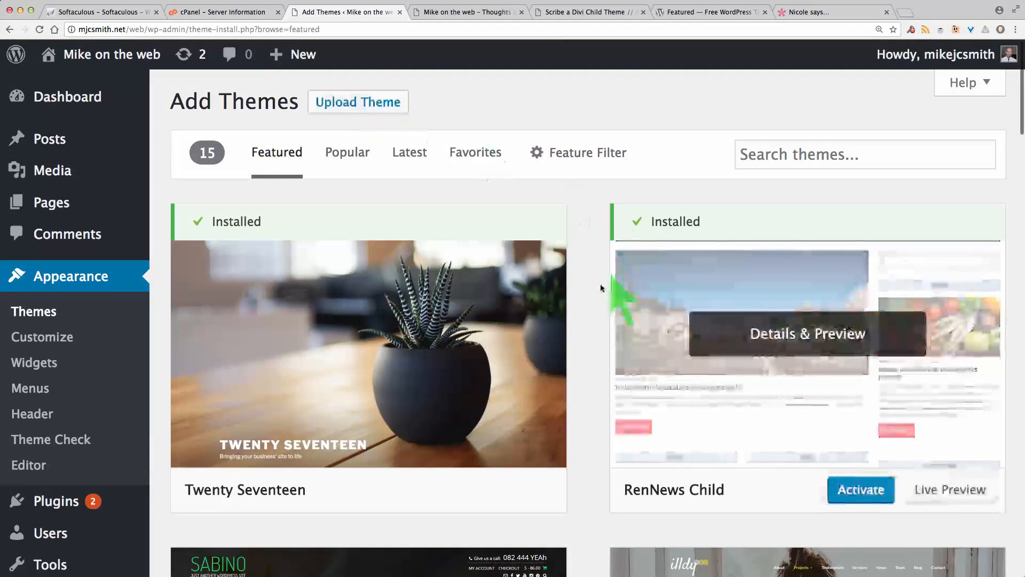
{"action": "scroll", "coordinate": [586, 305], "scroll_direction": "down", "scroll_amount": 5}
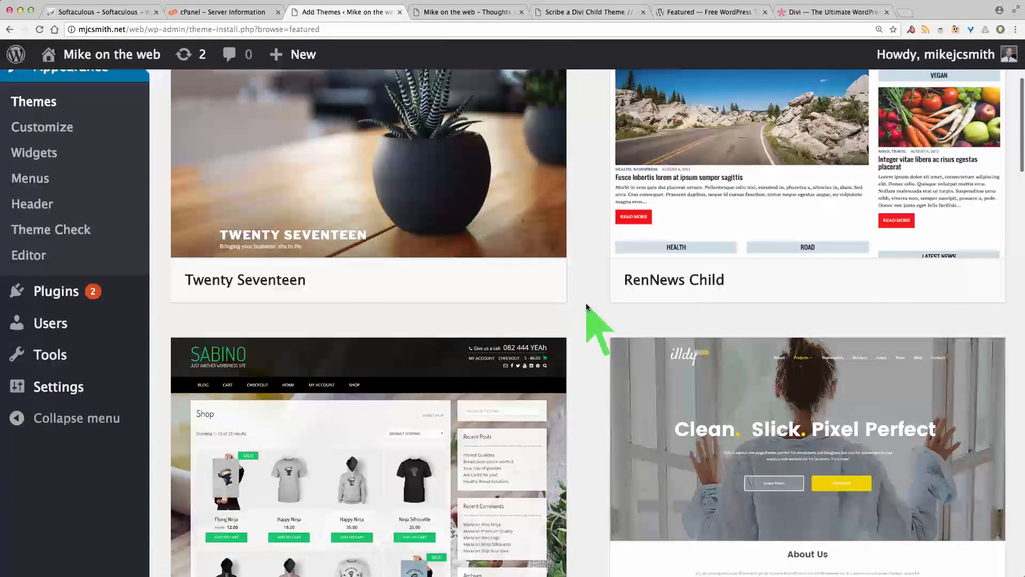
{"action": "scroll", "coordinate": [586, 306], "scroll_direction": "down", "scroll_amount": 2}
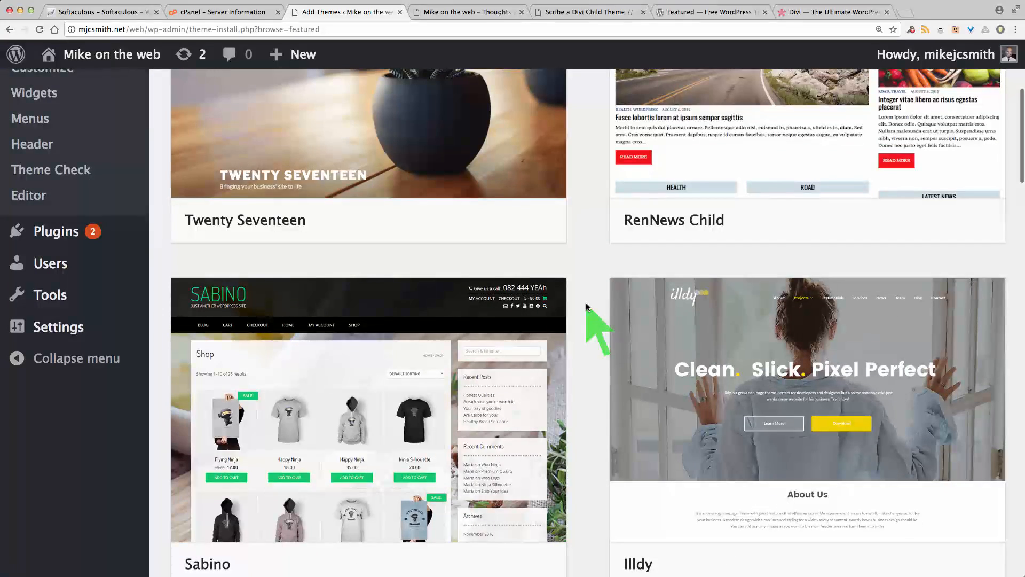
{"action": "scroll", "coordinate": [586, 307], "scroll_direction": "up", "scroll_amount": 4}
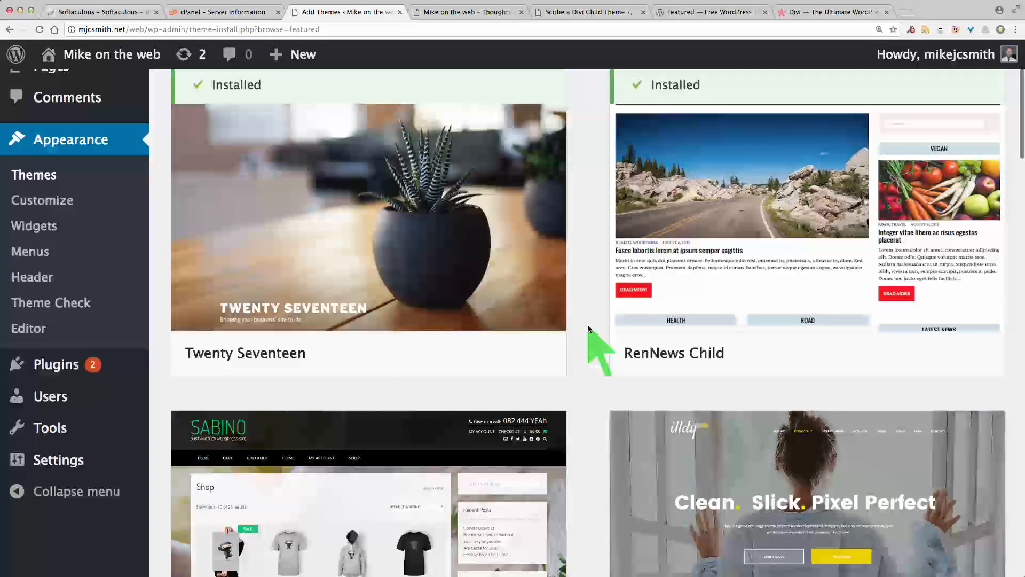
{"action": "scroll", "coordinate": [588, 327], "scroll_direction": "up", "scroll_amount": 4}
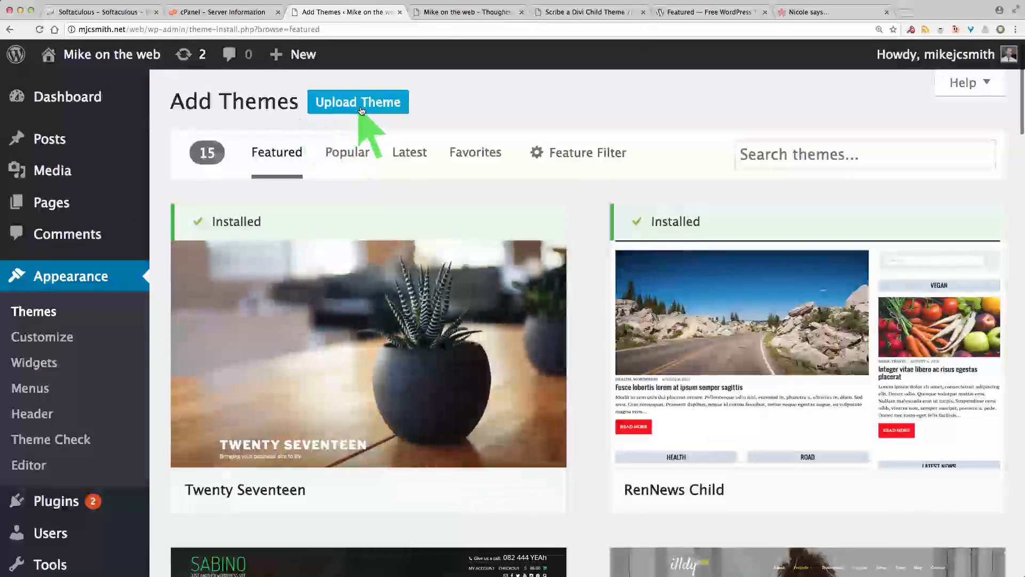
{"action": "left_click", "coordinate": [358, 103]}
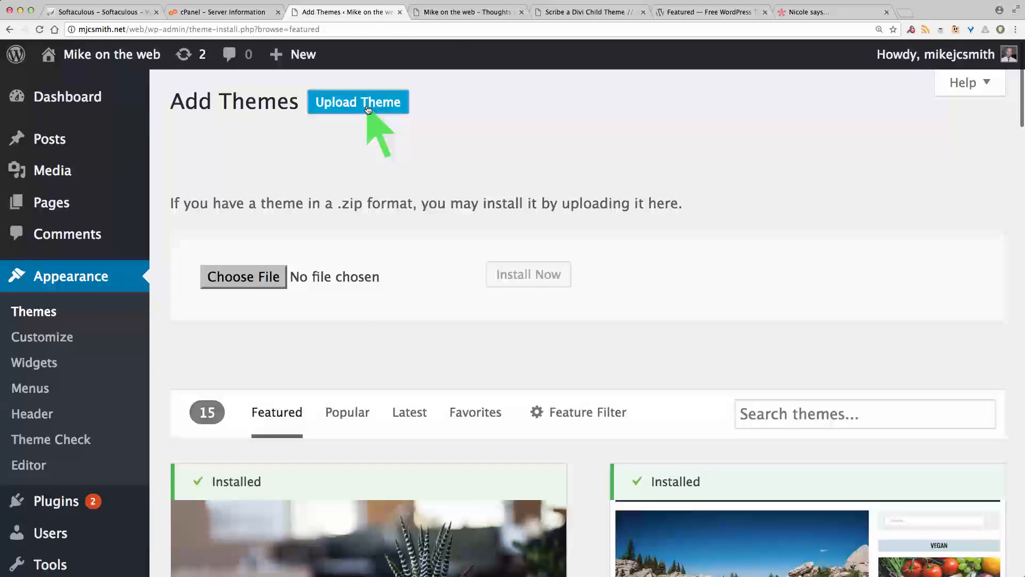
{"action": "left_click", "coordinate": [248, 277]}
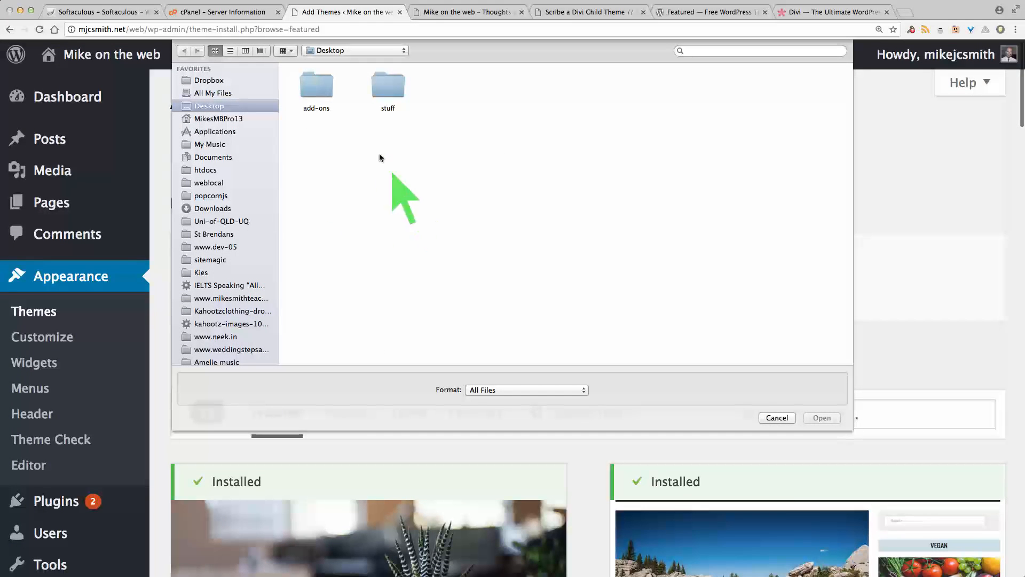
{"action": "double_click", "coordinate": [315, 85]}
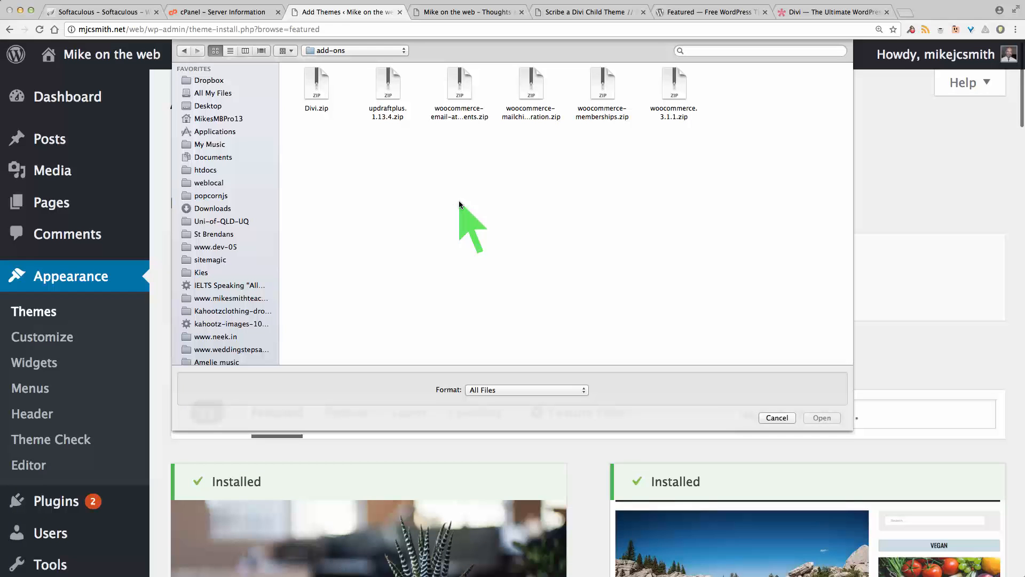
{"action": "left_click", "coordinate": [777, 417]}
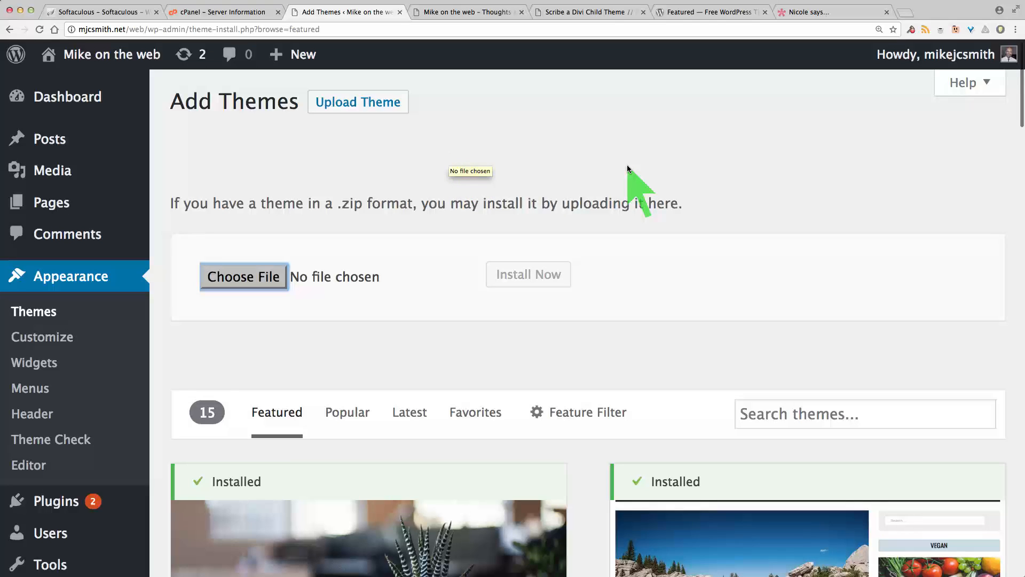
Step: Review the Divi theme page on Elegant Themes, then return to the Add Themes page
{"action": "left_click", "coordinate": [811, 12]}
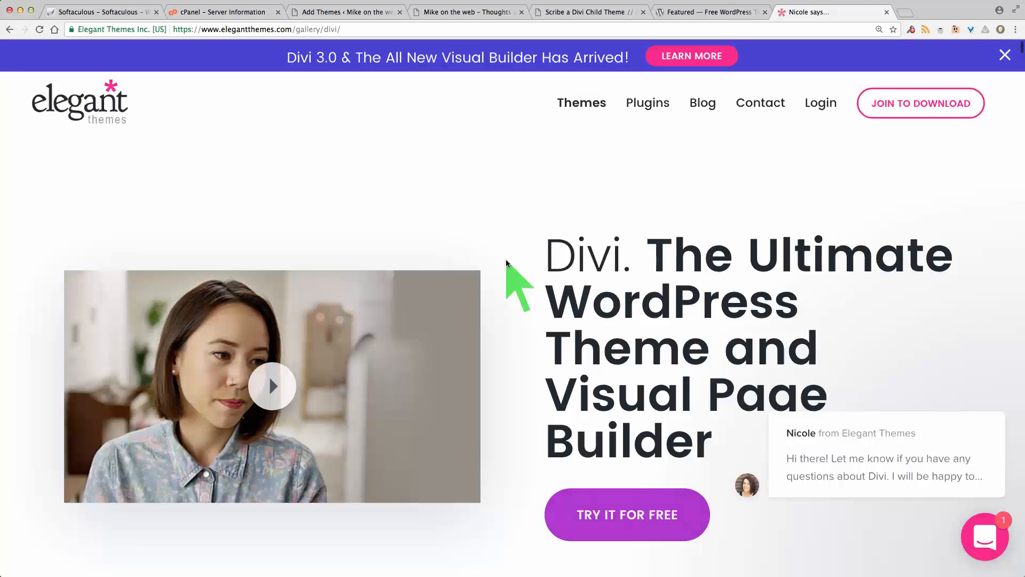
{"action": "scroll", "coordinate": [497, 365], "scroll_direction": "down", "scroll_amount": 2}
{"action": "scroll", "coordinate": [497, 365], "scroll_direction": "up", "scroll_amount": 1}
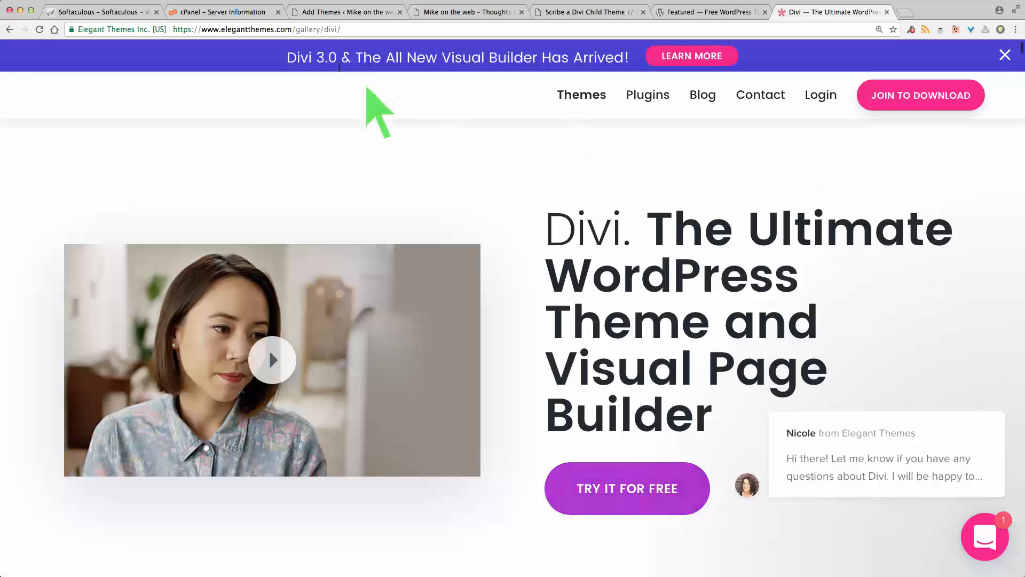
{"action": "left_click", "coordinate": [344, 12]}
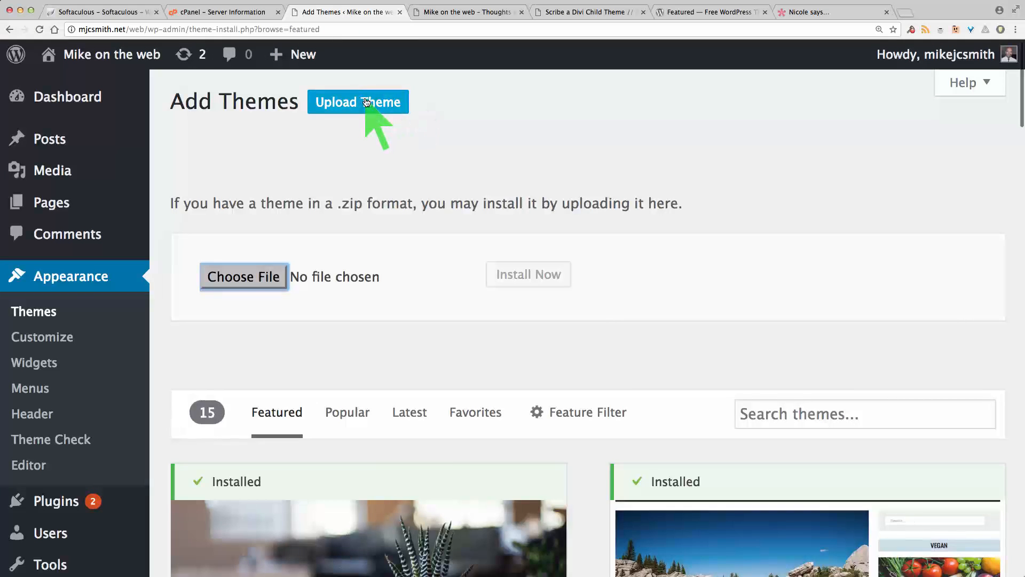
Step: Upload and install the theme file Divi.zip from the add-ons folder
{"action": "left_click", "coordinate": [404, 99]}
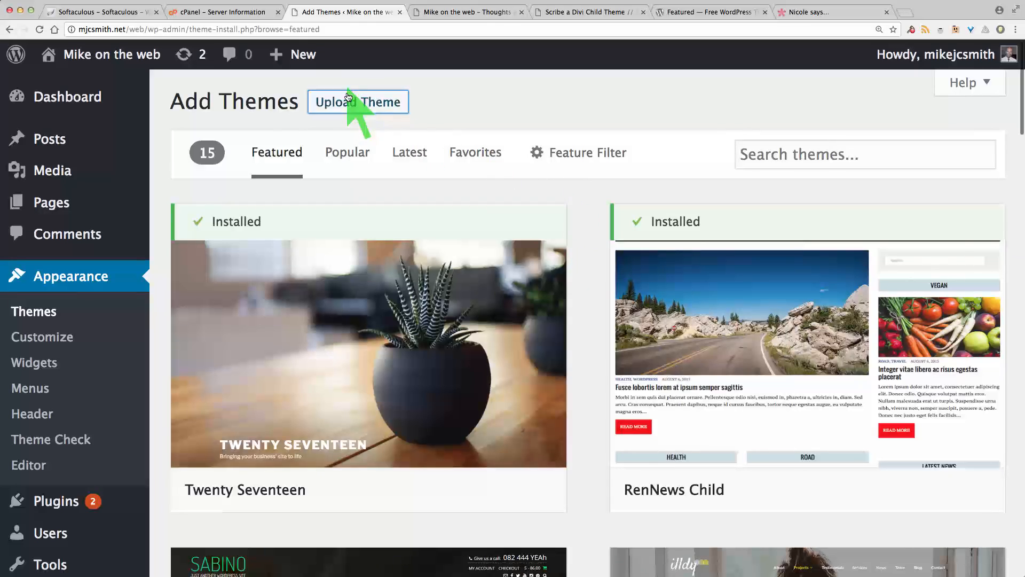
{"action": "left_click", "coordinate": [363, 104]}
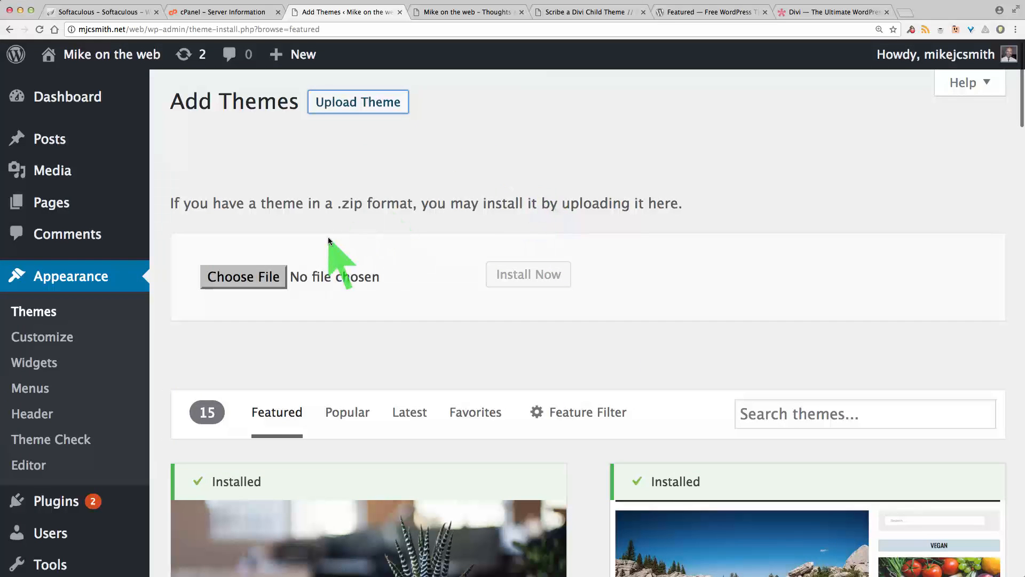
{"action": "left_click", "coordinate": [255, 277]}
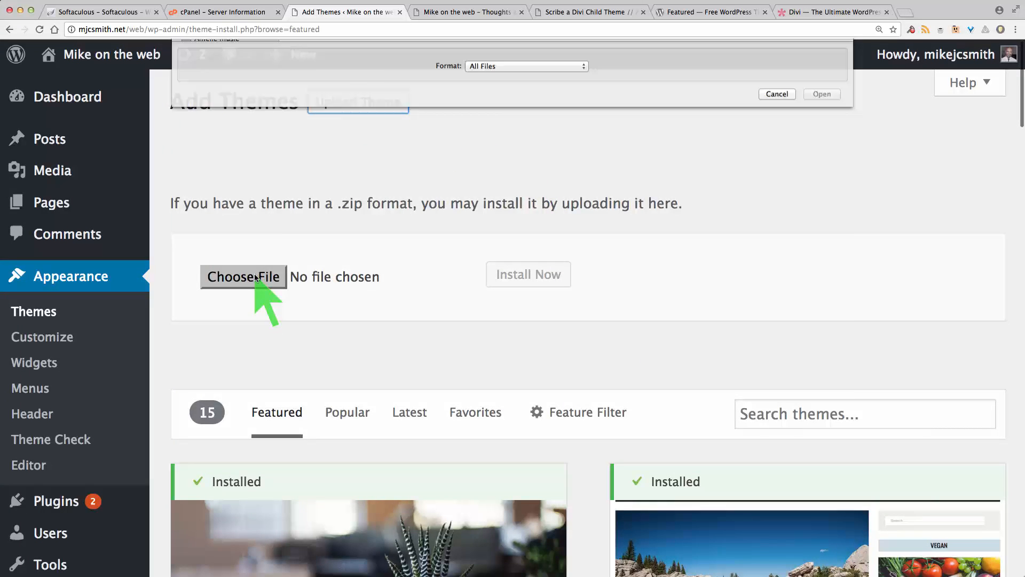
{"action": "double_click", "coordinate": [322, 92]}
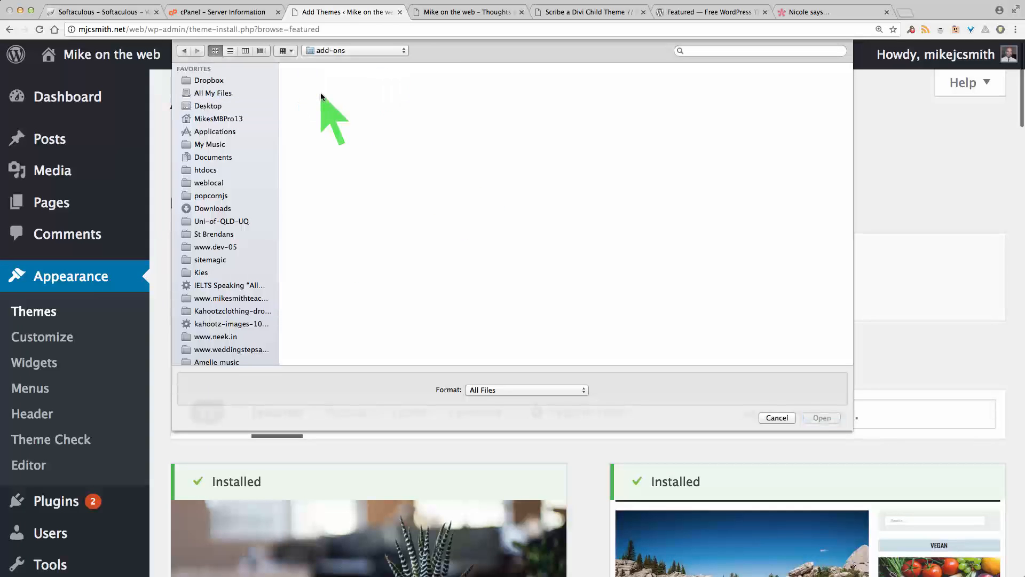
{"action": "left_click", "coordinate": [315, 88]}
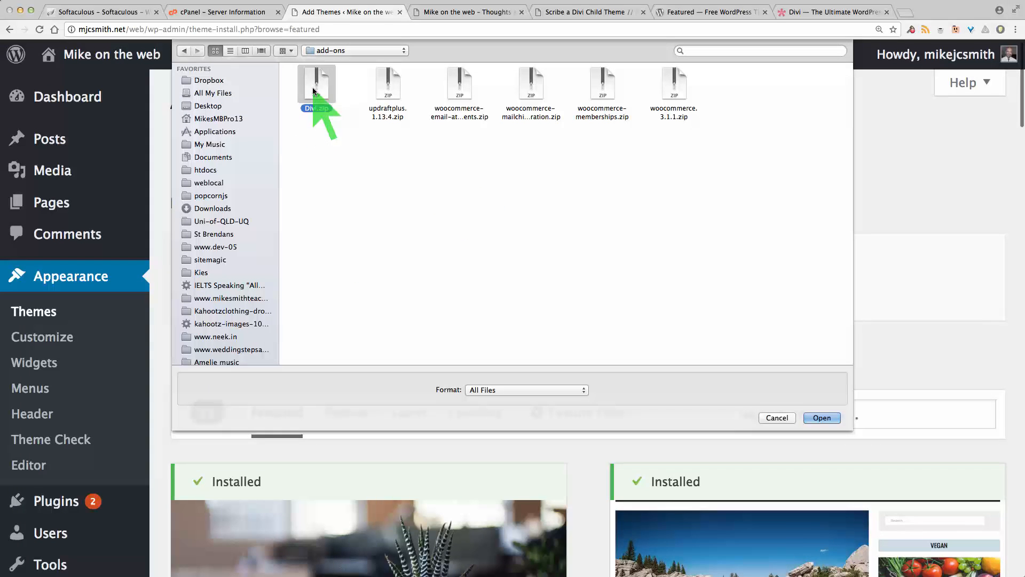
{"action": "left_click", "coordinate": [826, 416]}
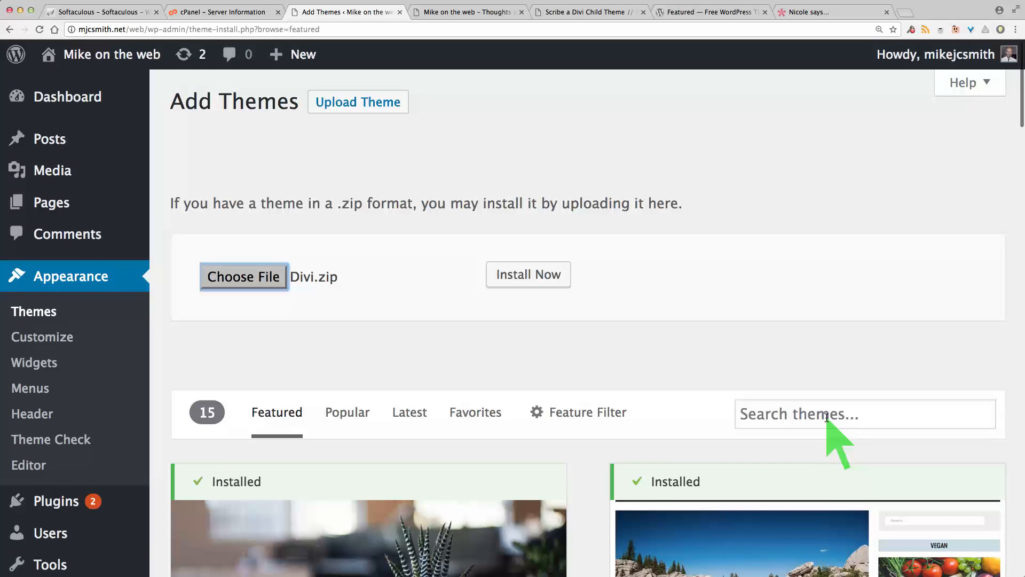
{"action": "left_click", "coordinate": [528, 278]}
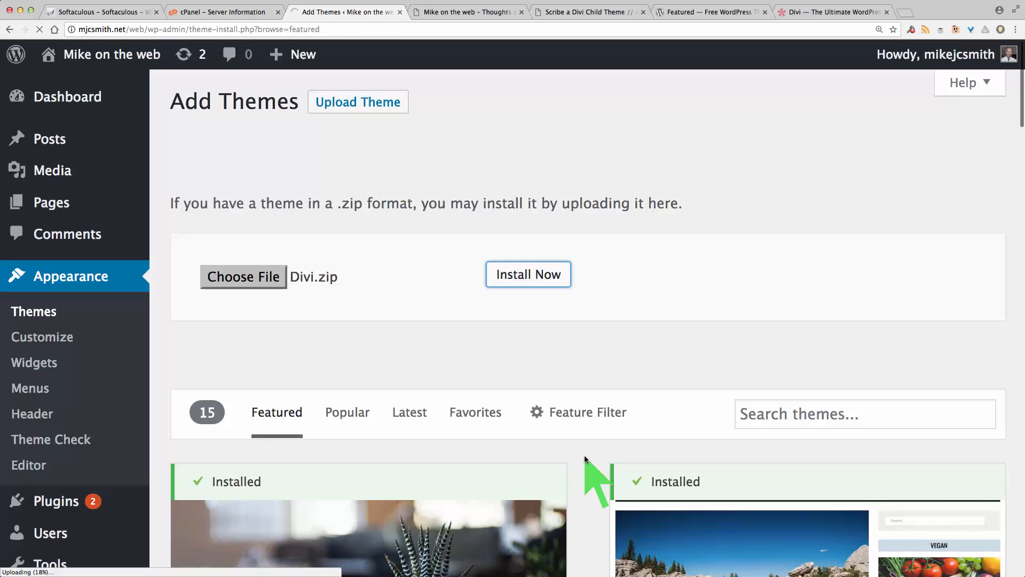
Step: Open a live preview of the Divi theme and explore its General Settings and the site menu
{"action": "scroll", "coordinate": [584, 455], "scroll_direction": "down", "scroll_amount": 3}
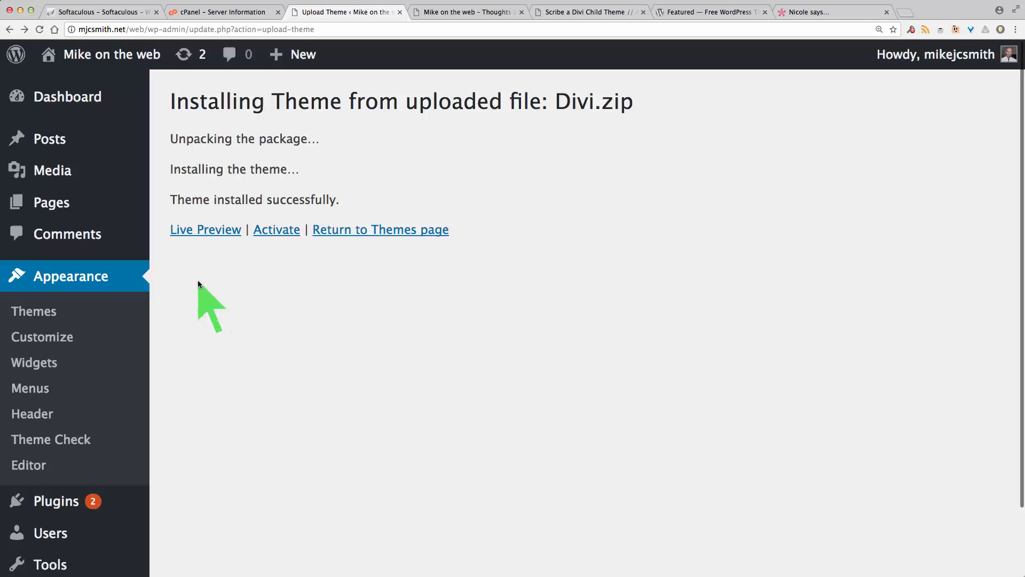
{"action": "left_click", "coordinate": [207, 235]}
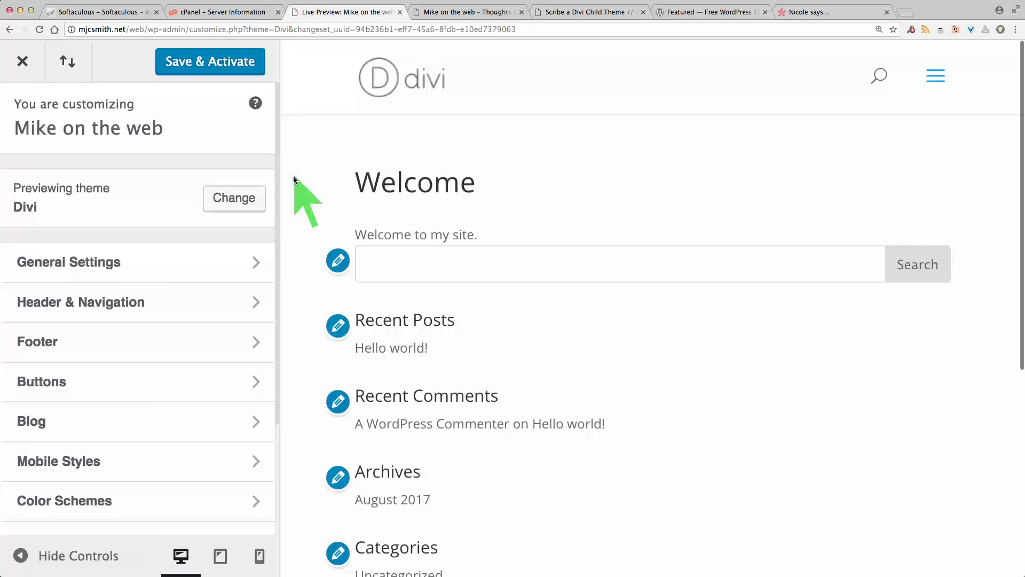
{"action": "left_click", "coordinate": [257, 265]}
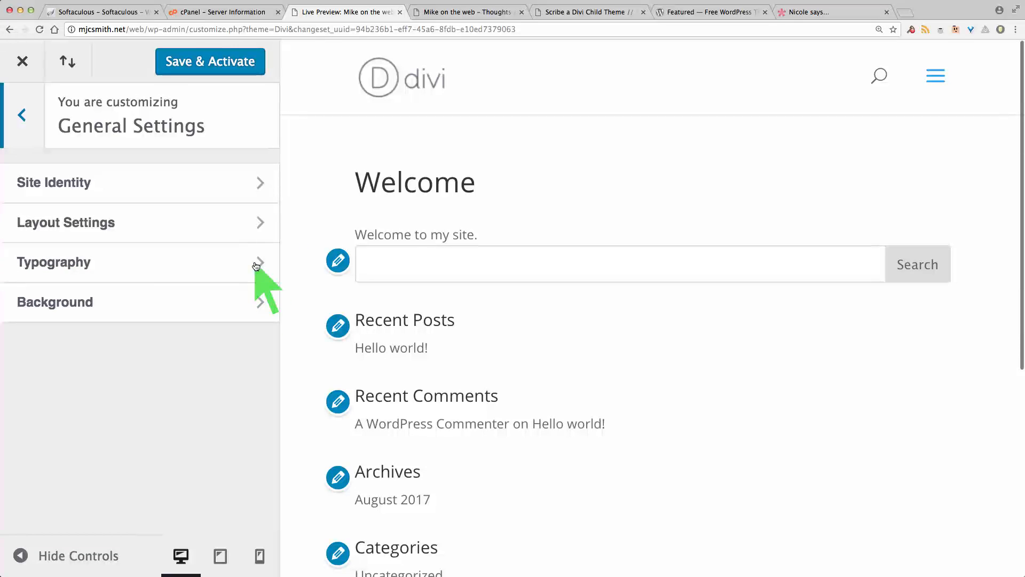
{"action": "left_click", "coordinate": [22, 114]}
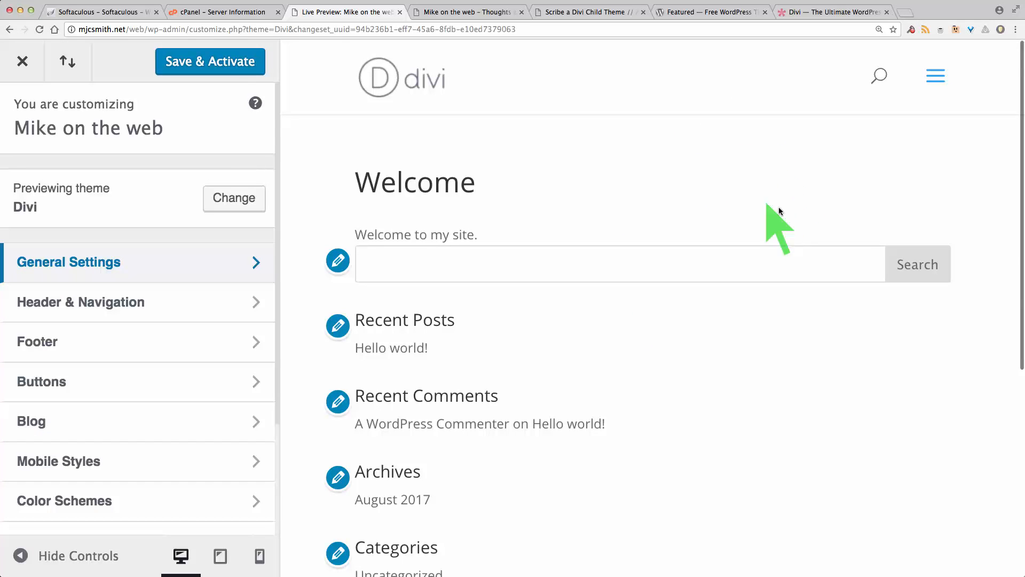
{"action": "left_click", "coordinate": [937, 78]}
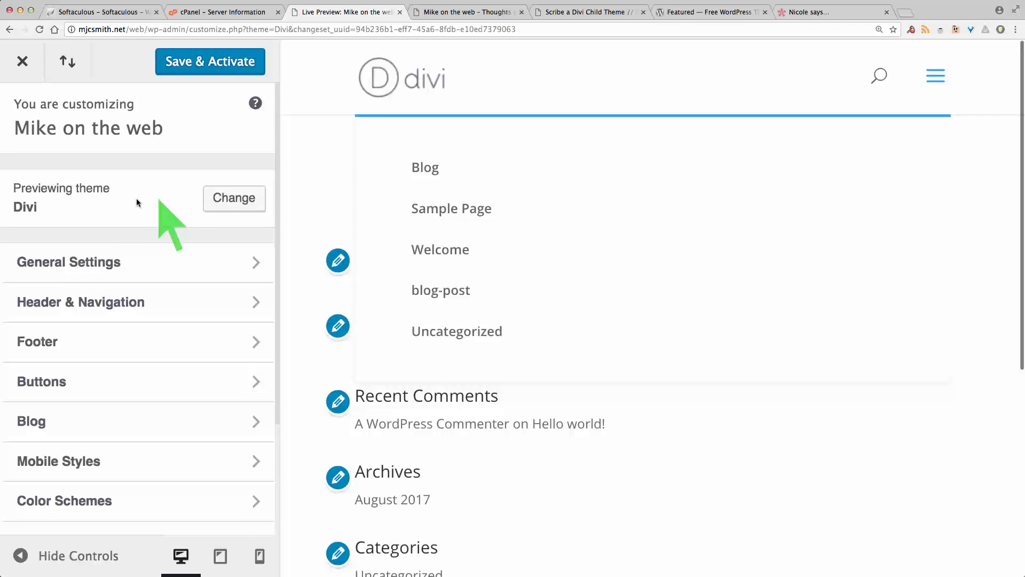
Step: Switch the customizer's live preview from Divi to the Twenty Fifteen theme
{"action": "left_click", "coordinate": [233, 201]}
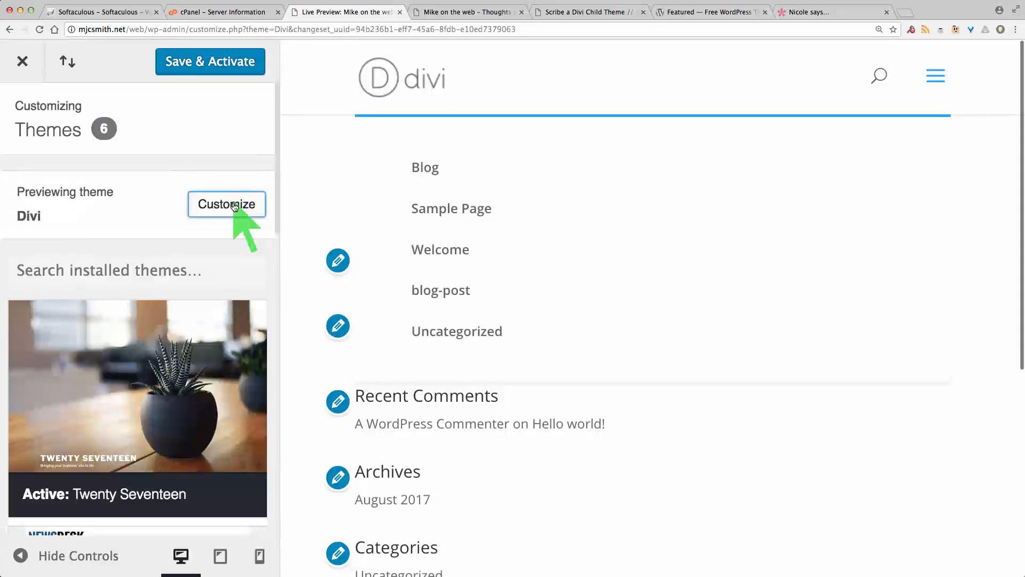
{"action": "scroll", "coordinate": [254, 278], "scroll_direction": "down", "scroll_amount": 6}
{"action": "scroll", "coordinate": [247, 275], "scroll_direction": "down", "scroll_amount": 5}
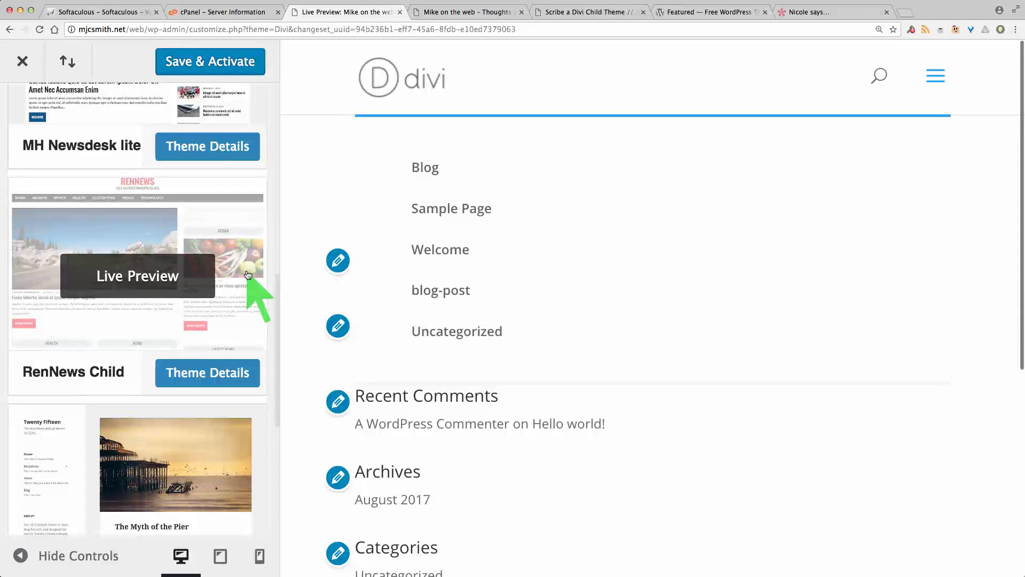
{"action": "scroll", "coordinate": [248, 275], "scroll_direction": "down", "scroll_amount": 3}
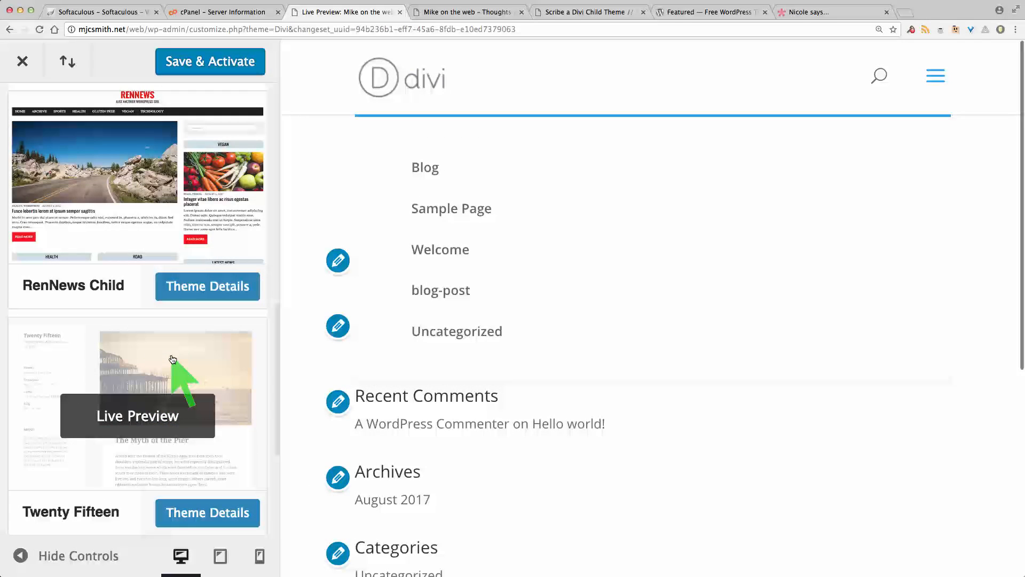
{"action": "left_click", "coordinate": [173, 359]}
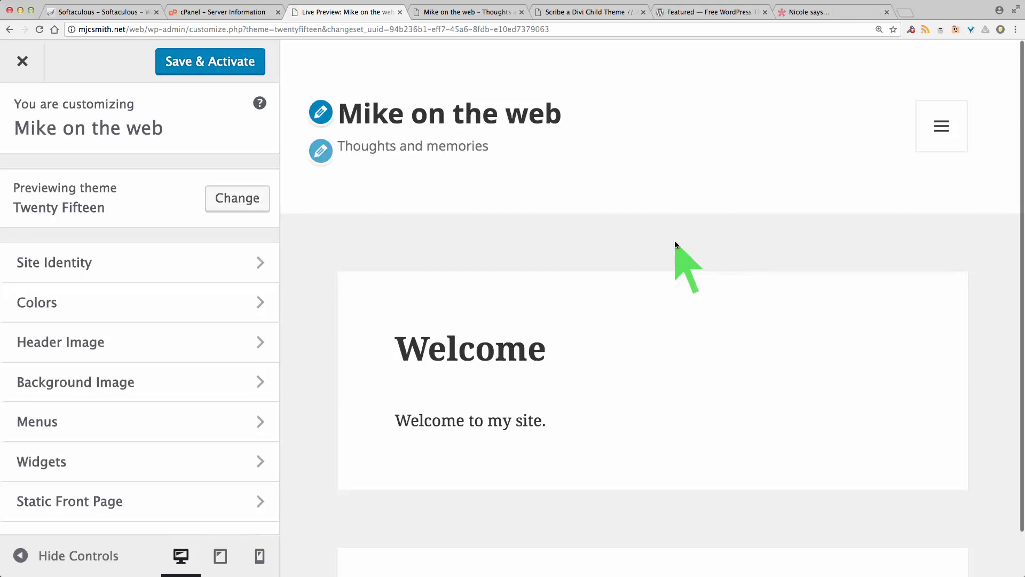
{"action": "key", "text": "super+minus"}
{"action": "key", "text": "super+minus"}
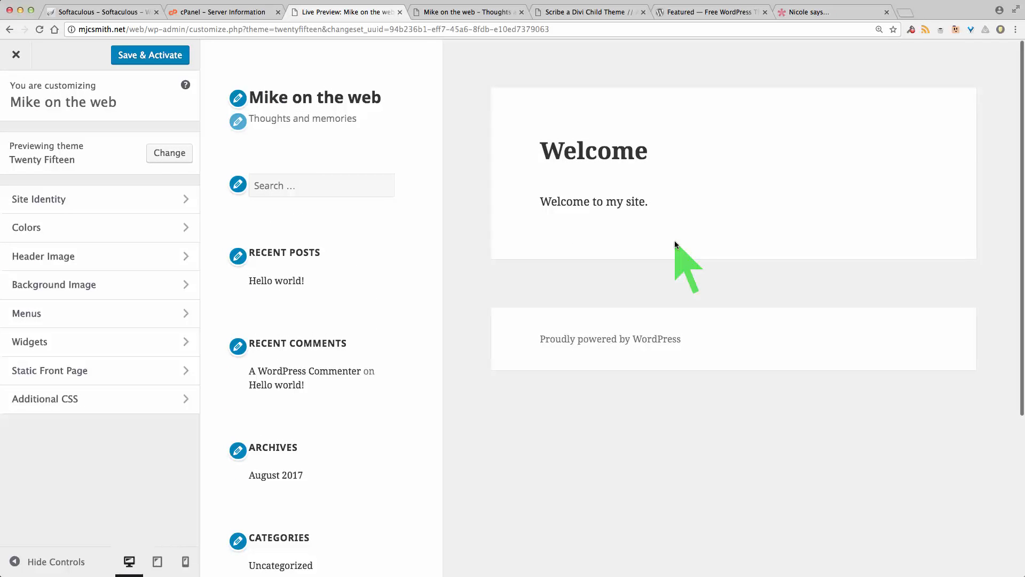
{"action": "key", "text": "super+plus"}
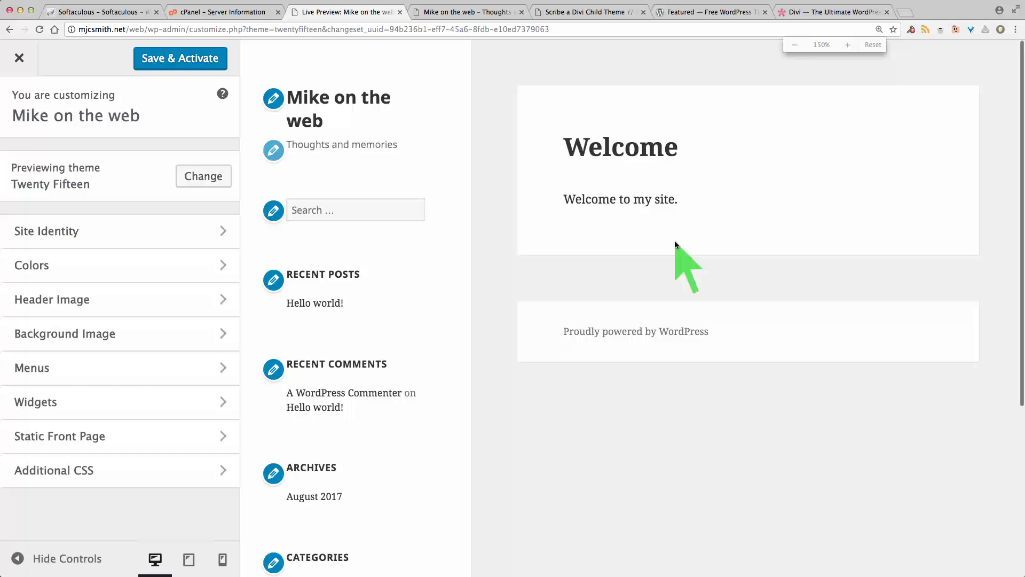
{"action": "key", "text": "super+plus"}
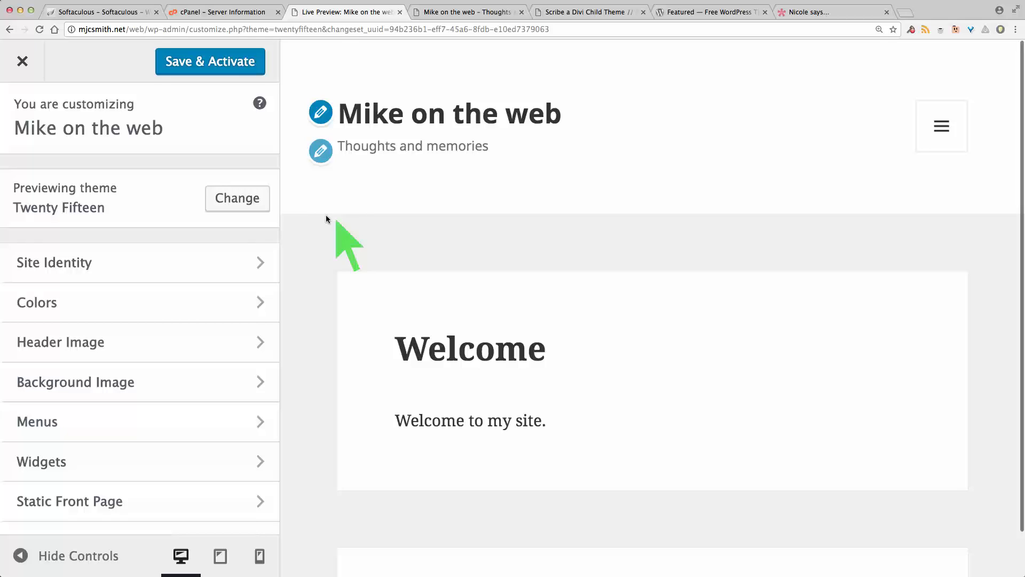
Step: Switch the customizer's live preview back to the Divi theme
{"action": "left_click", "coordinate": [239, 199]}
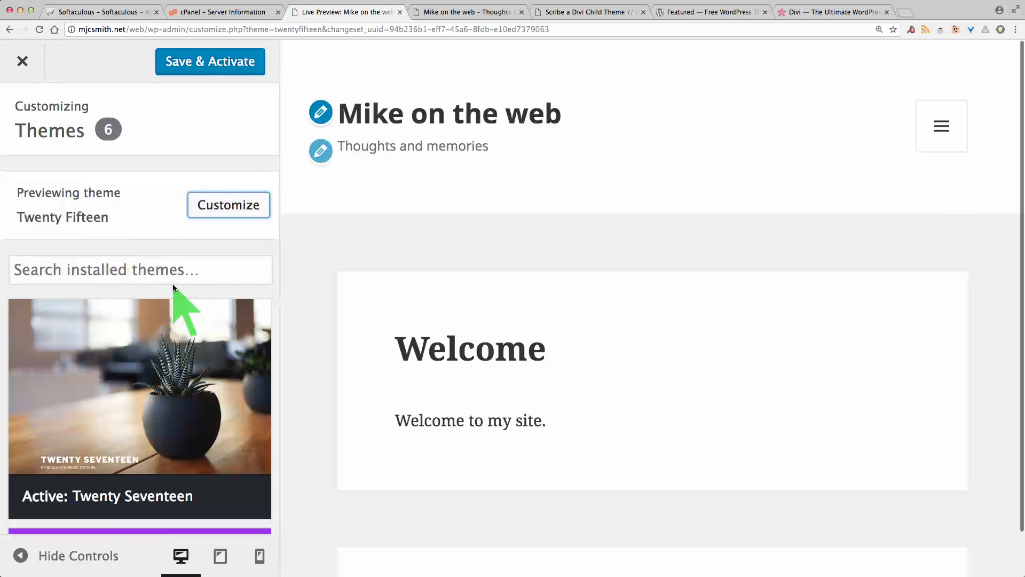
{"action": "scroll", "coordinate": [173, 285], "scroll_direction": "down", "scroll_amount": 2}
{"action": "scroll", "coordinate": [174, 288], "scroll_direction": "down", "scroll_amount": 3}
{"action": "mouse_move", "coordinate": [211, 436]}
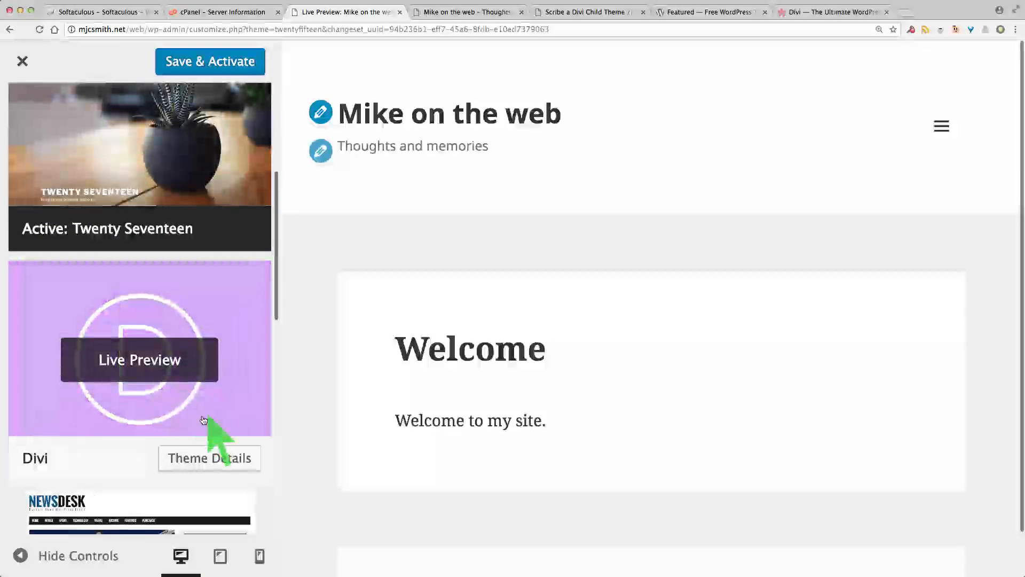
{"action": "left_click", "coordinate": [160, 359]}
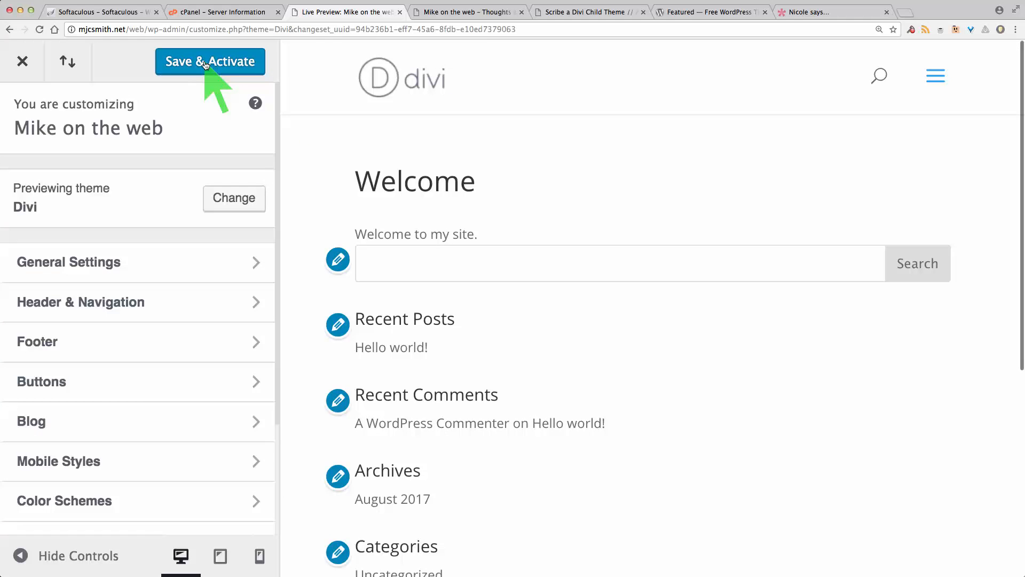
Step: Close the customizer, open the Themes page and activate the Divi theme
{"action": "left_click", "coordinate": [23, 63]}
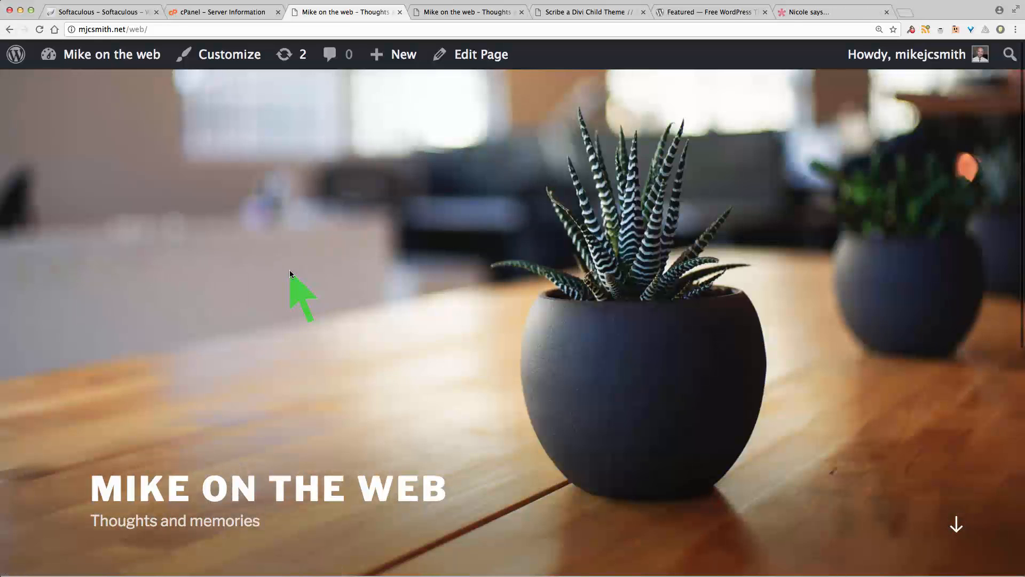
{"action": "mouse_move", "coordinate": [104, 57]}
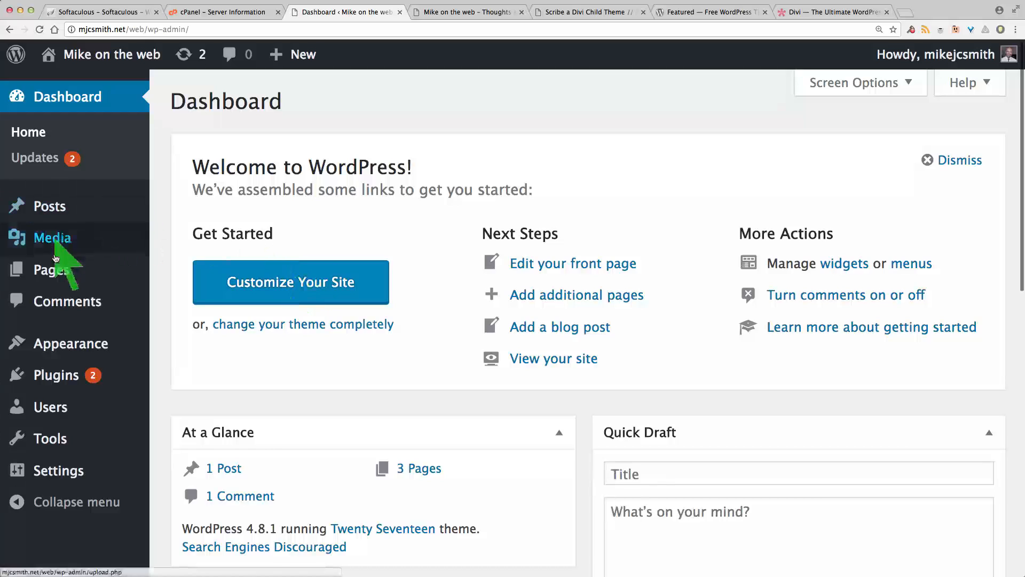
{"action": "mouse_move", "coordinate": [40, 343]}
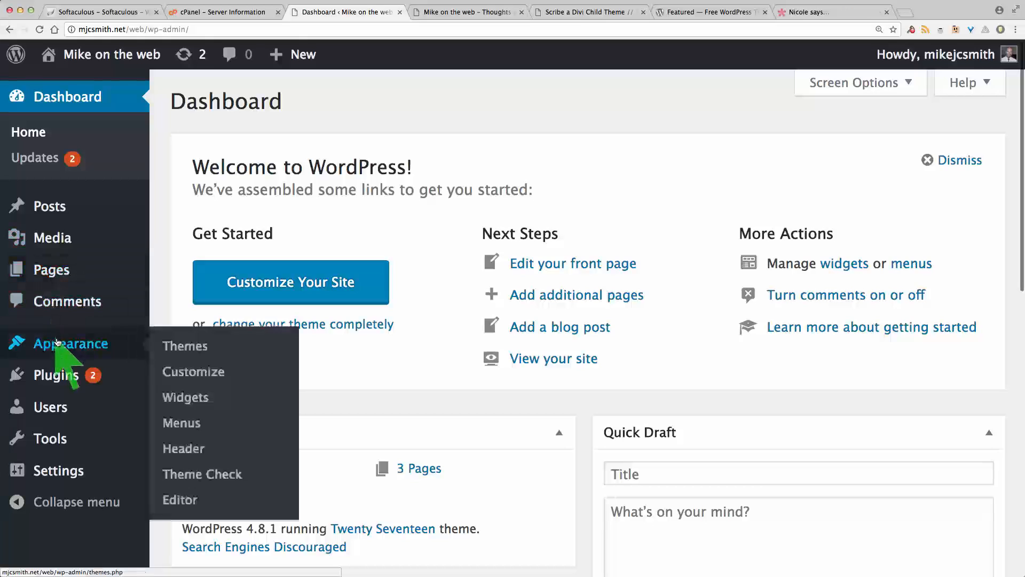
{"action": "left_click", "coordinate": [183, 346]}
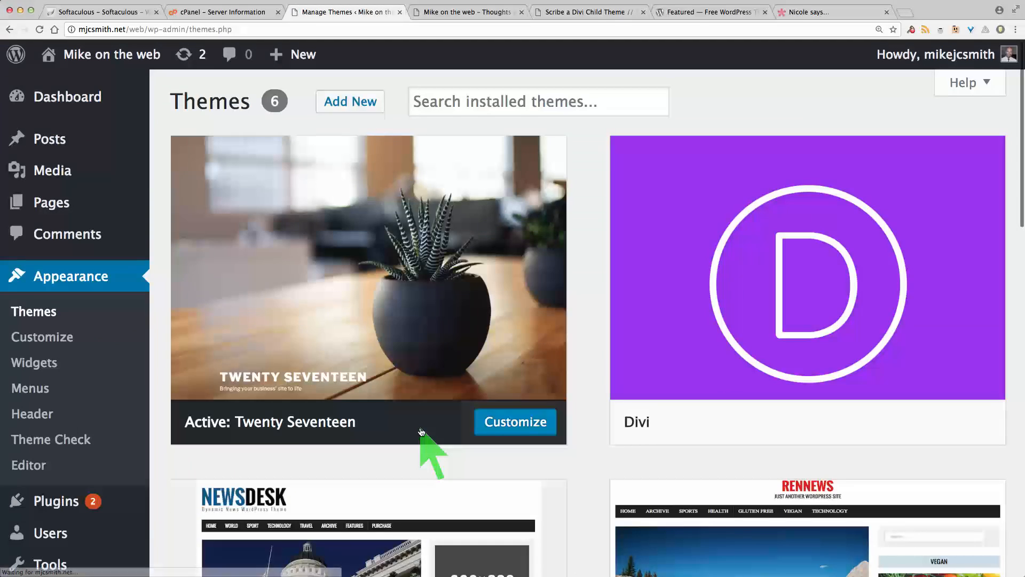
{"action": "scroll", "coordinate": [579, 387], "scroll_direction": "down", "scroll_amount": 1}
{"action": "scroll", "coordinate": [579, 388], "scroll_direction": "down", "scroll_amount": 3}
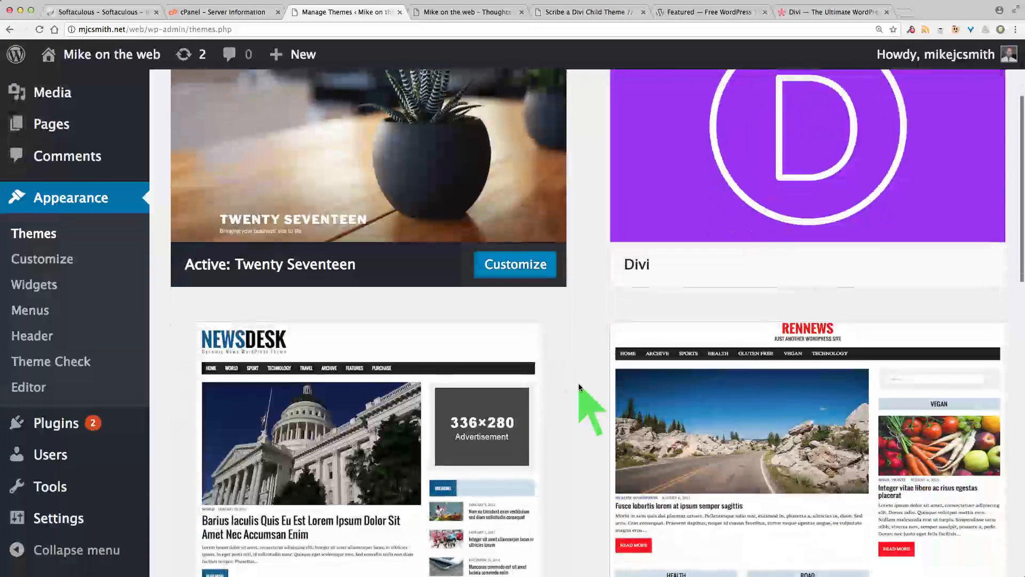
{"action": "scroll", "coordinate": [582, 395], "scroll_direction": "up", "scroll_amount": 1}
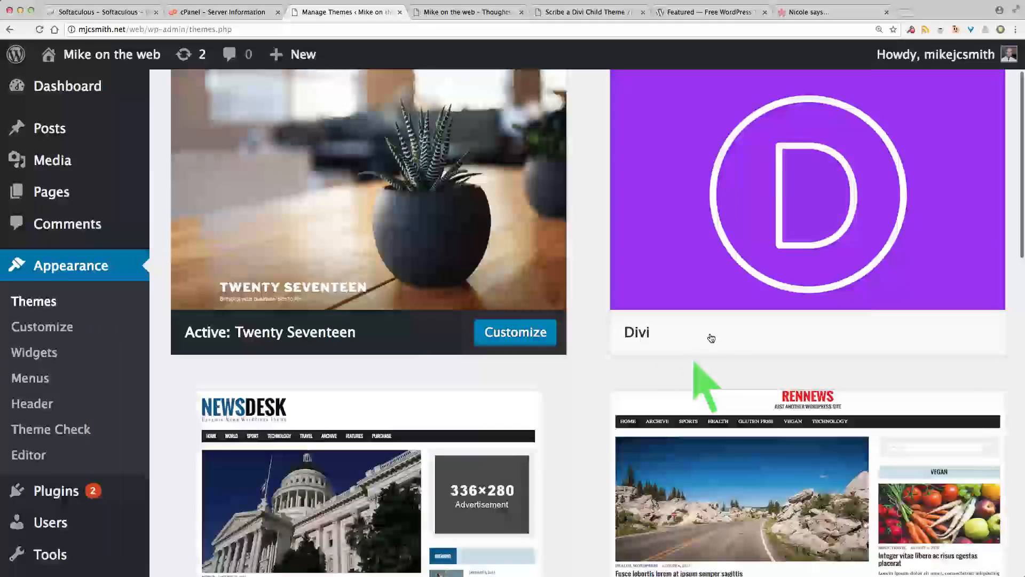
{"action": "mouse_move", "coordinate": [758, 319]}
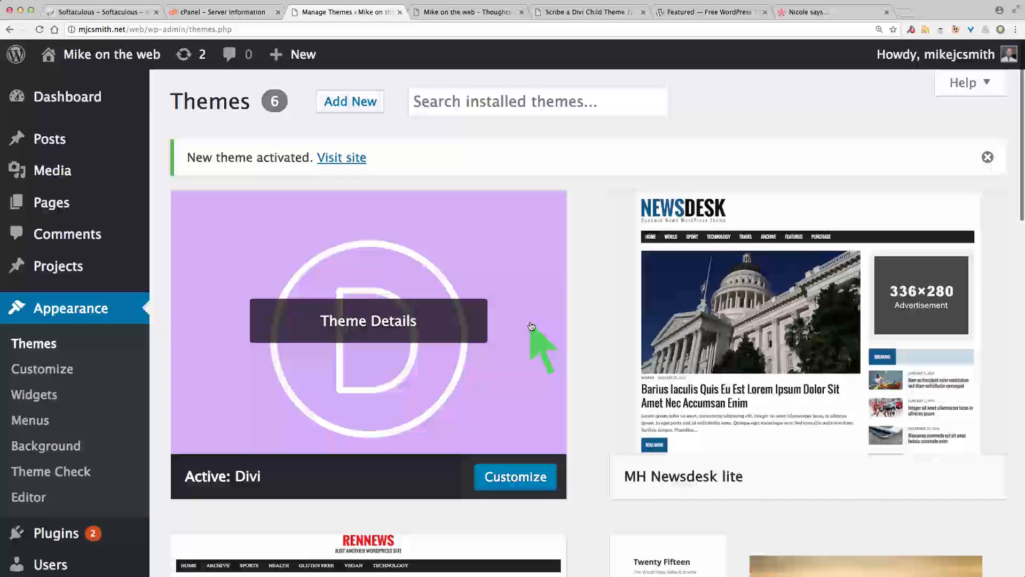
Step: Reload the site's front page in its own tab and view it with the Divi theme
{"action": "left_click", "coordinate": [460, 13]}
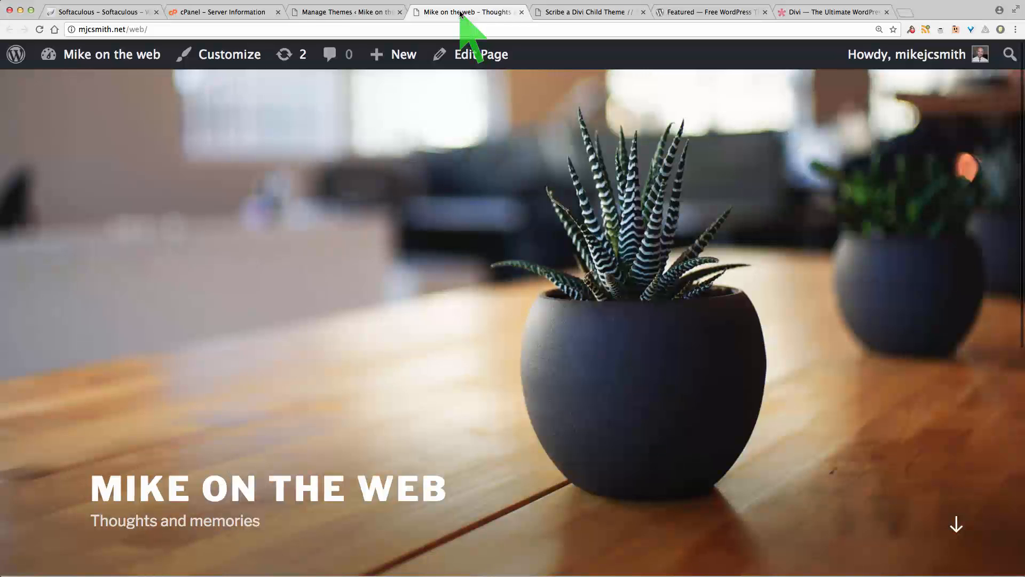
{"action": "left_click", "coordinate": [39, 29]}
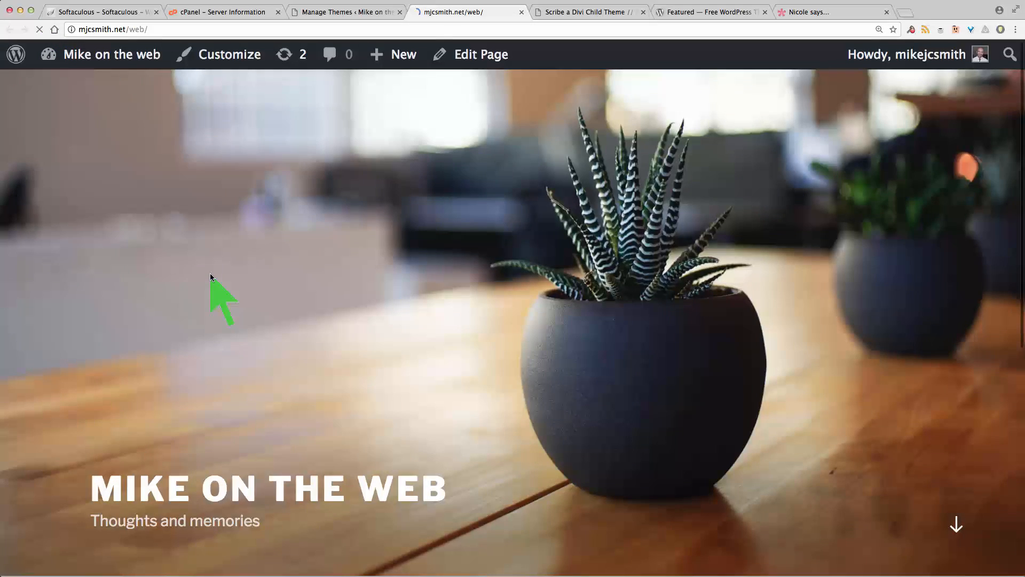
{"action": "scroll", "coordinate": [427, 297], "scroll_direction": "down", "scroll_amount": 5}
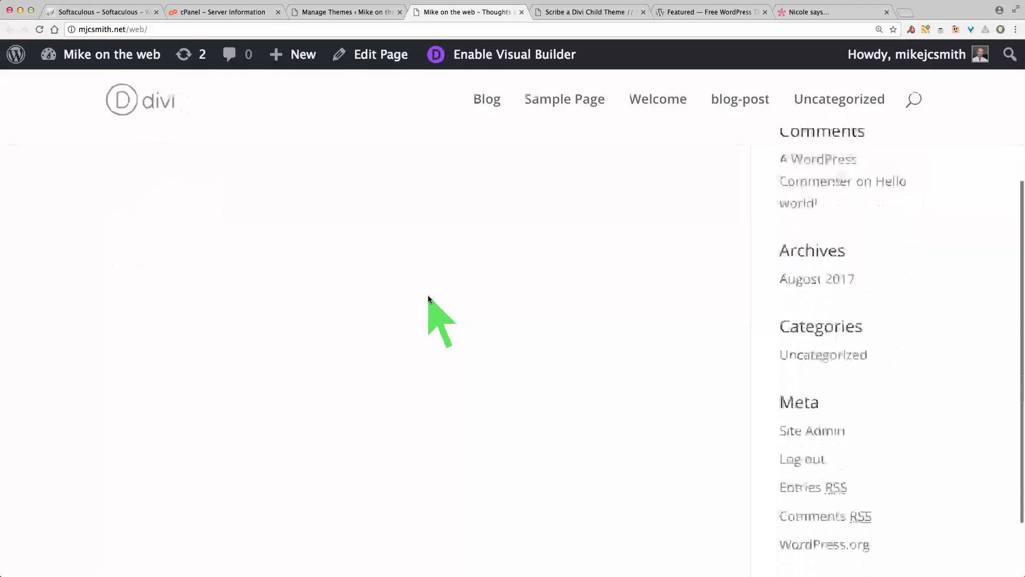
{"action": "scroll", "coordinate": [427, 295], "scroll_direction": "down", "scroll_amount": 2}
{"action": "scroll", "coordinate": [427, 295], "scroll_direction": "up", "scroll_amount": 8}
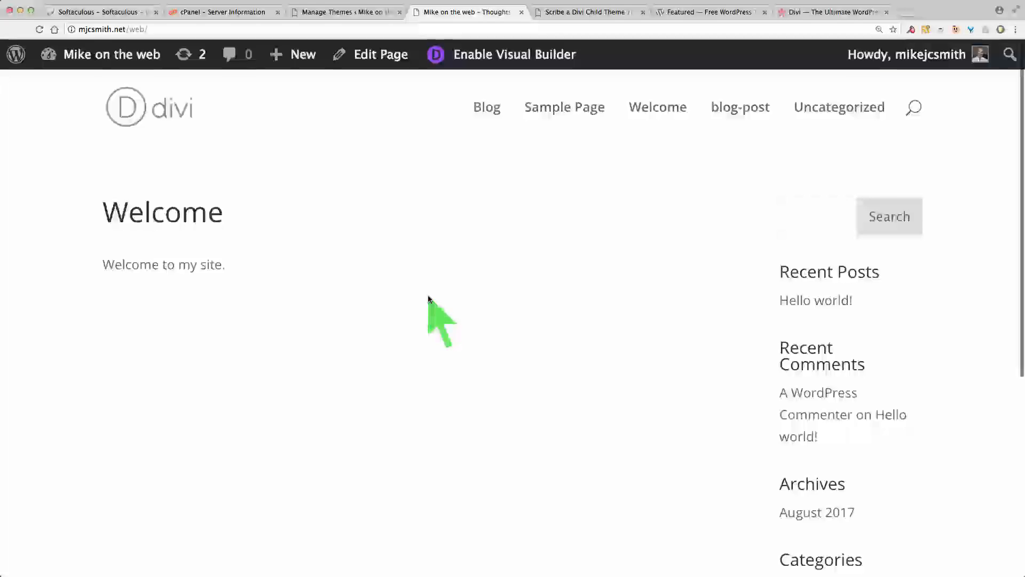
{"action": "scroll", "coordinate": [428, 297], "scroll_direction": "down", "scroll_amount": 2}
{"action": "scroll", "coordinate": [428, 297], "scroll_direction": "up", "scroll_amount": 3}
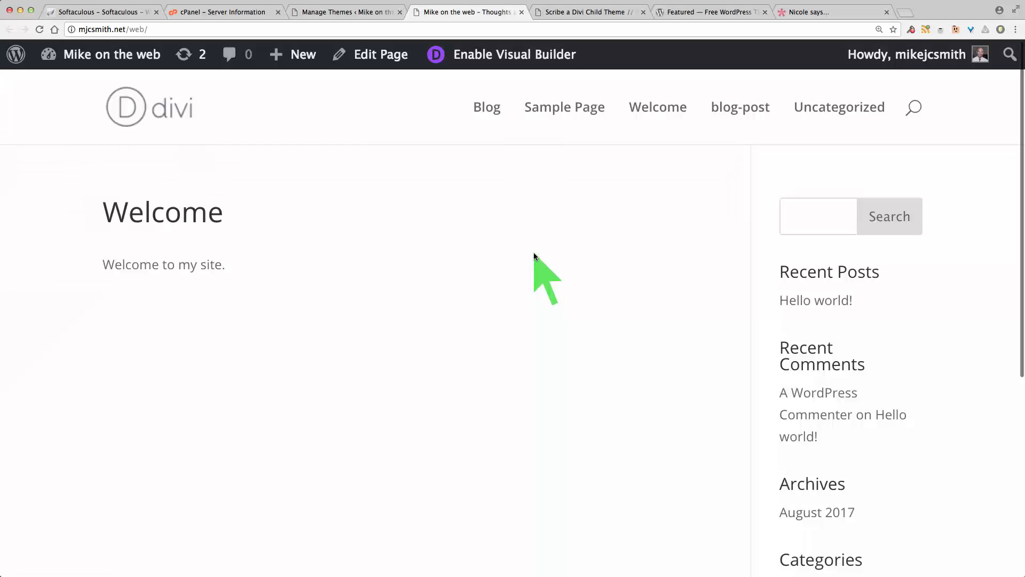
Step: Return to the Themes page tab and review the active Divi theme
{"action": "left_click", "coordinate": [324, 11]}
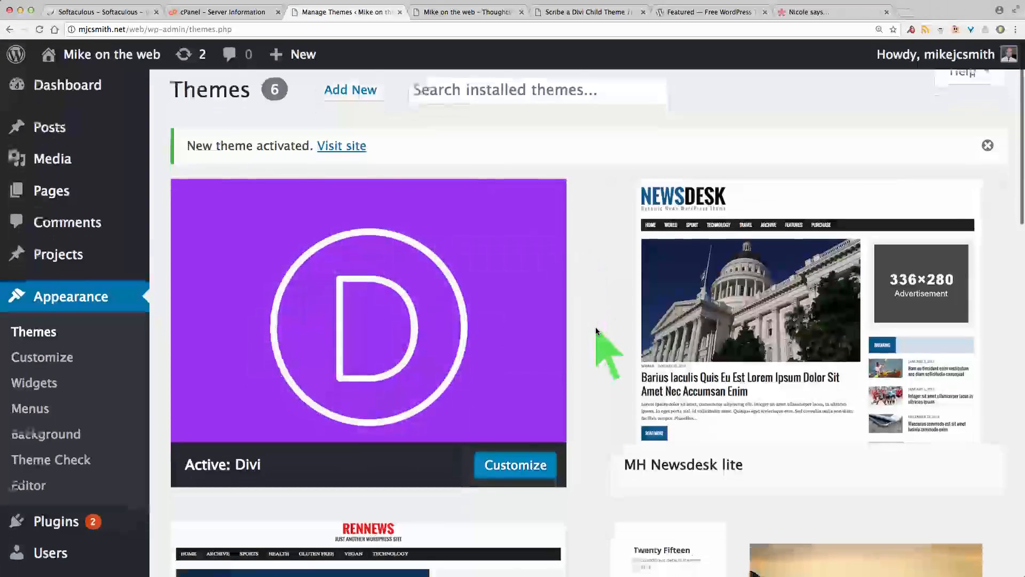
{"action": "scroll", "coordinate": [595, 327], "scroll_direction": "down", "scroll_amount": 3}
{"action": "scroll", "coordinate": [594, 327], "scroll_direction": "up", "scroll_amount": 5}
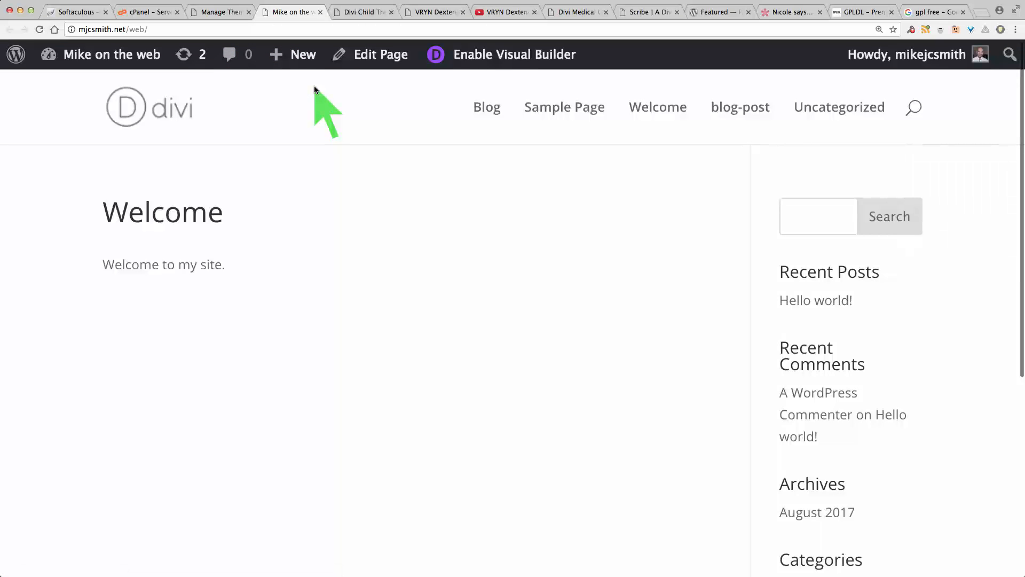
{"action": "left_click", "coordinate": [222, 12]}
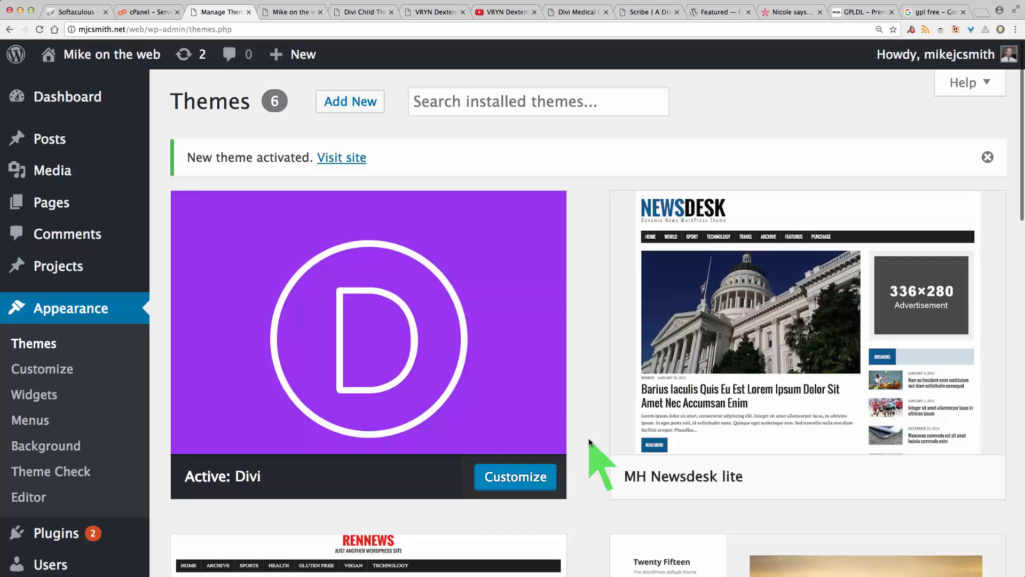
{"action": "scroll", "coordinate": [589, 438], "scroll_direction": "down", "scroll_amount": 1}
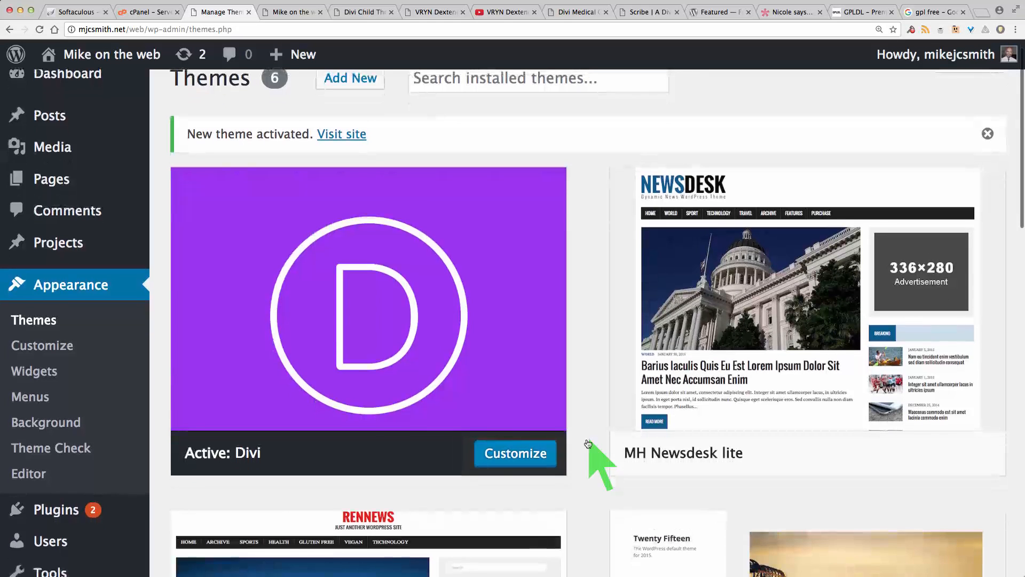
{"action": "mouse_move", "coordinate": [65, 507]}
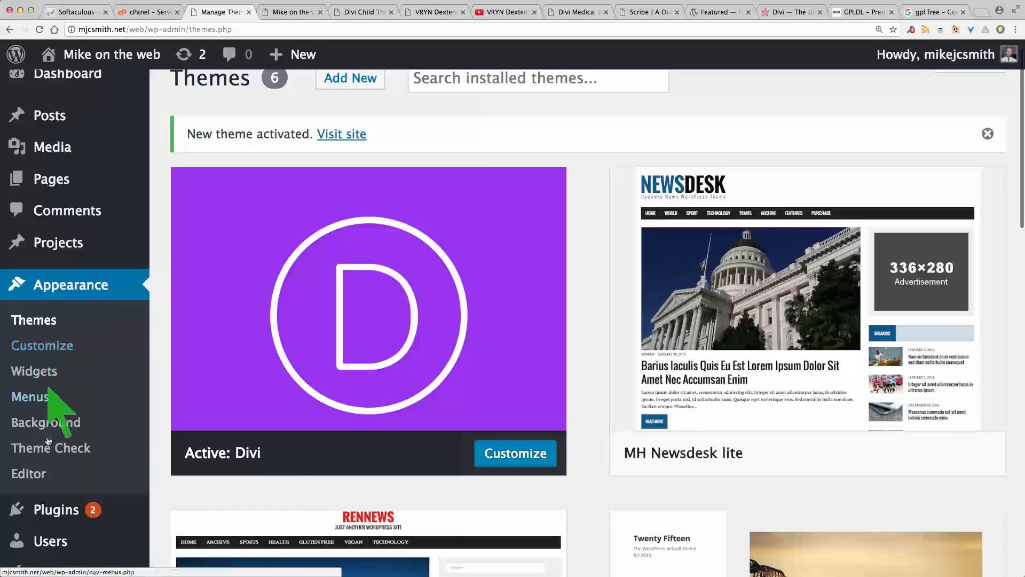
Step: Open the Installed Plugins list and review the installed plugins
{"action": "left_click", "coordinate": [48, 511]}
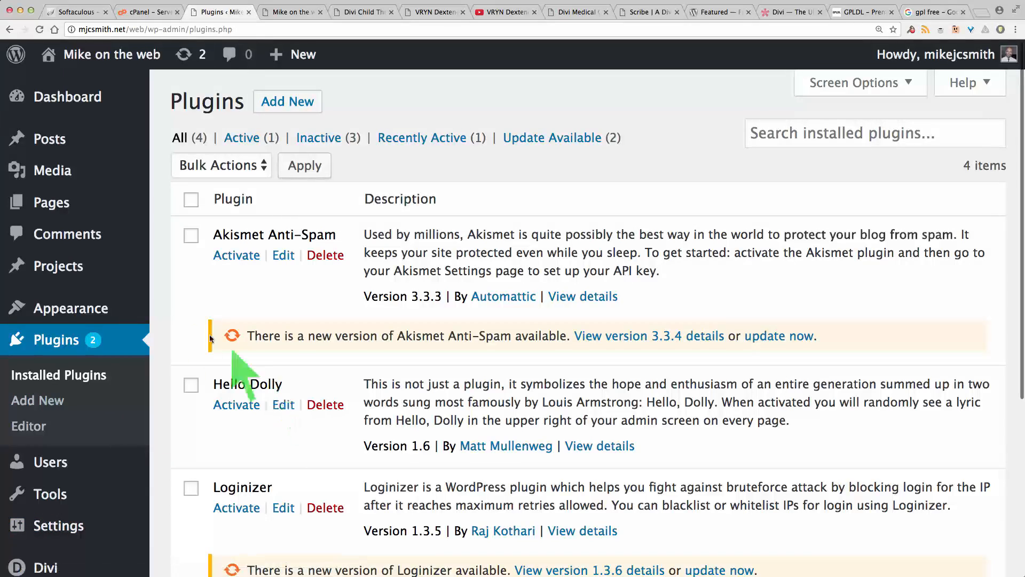
{"action": "scroll", "coordinate": [780, 321], "scroll_direction": "down", "scroll_amount": 3}
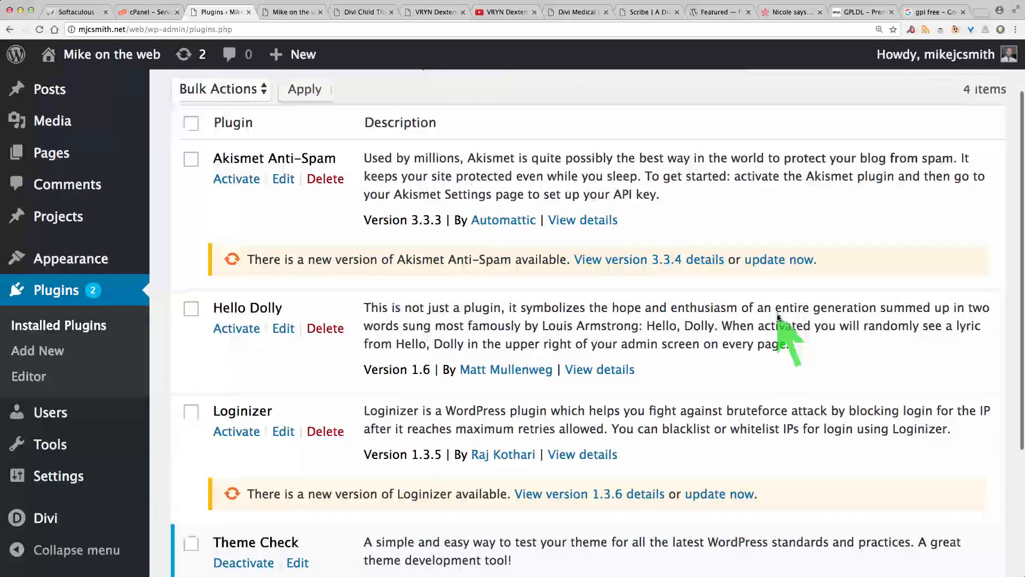
{"action": "scroll", "coordinate": [787, 337], "scroll_direction": "up", "scroll_amount": 3}
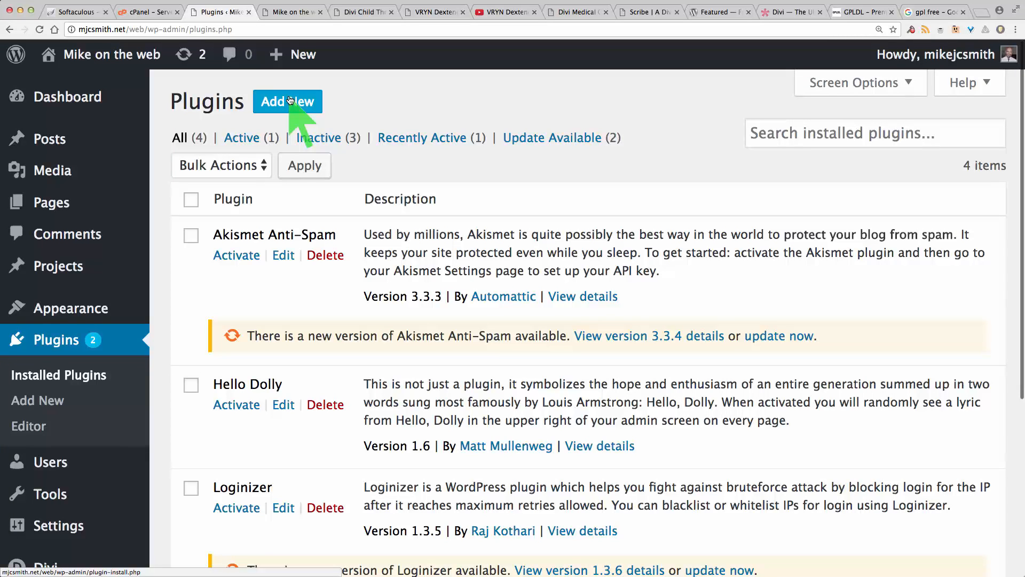
Step: Open the Add Plugins page and browse the featured plugins
{"action": "left_click", "coordinate": [289, 100]}
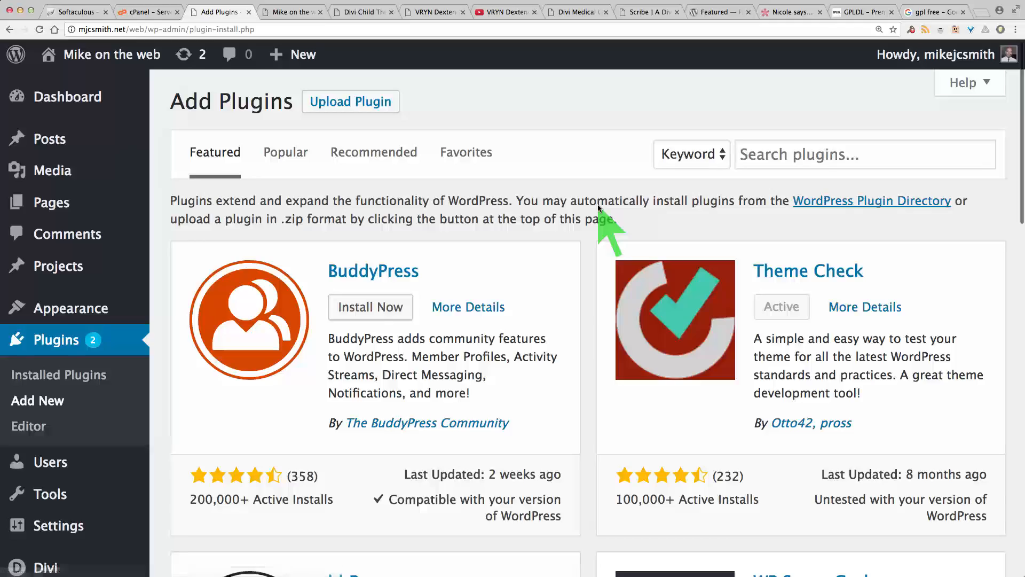
{"action": "scroll", "coordinate": [590, 296], "scroll_direction": "down", "scroll_amount": 10}
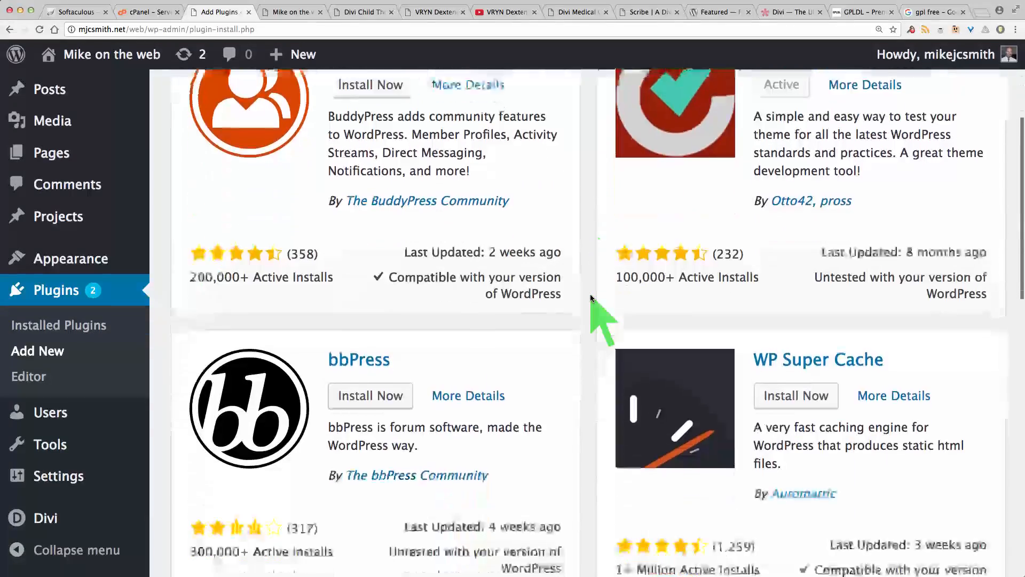
{"action": "scroll", "coordinate": [591, 297], "scroll_direction": "down", "scroll_amount": 15}
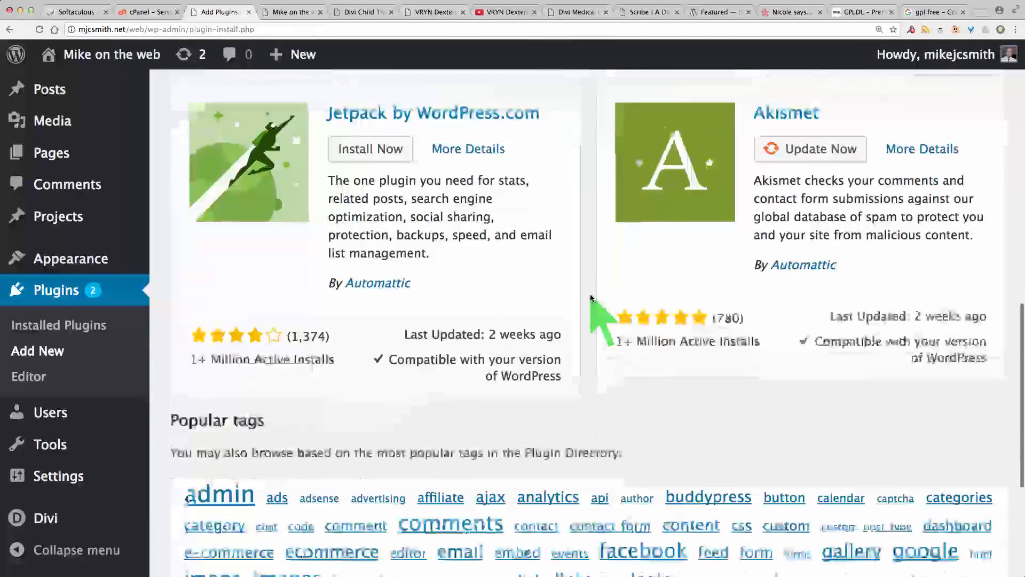
{"action": "scroll", "coordinate": [591, 298], "scroll_direction": "up", "scroll_amount": 20}
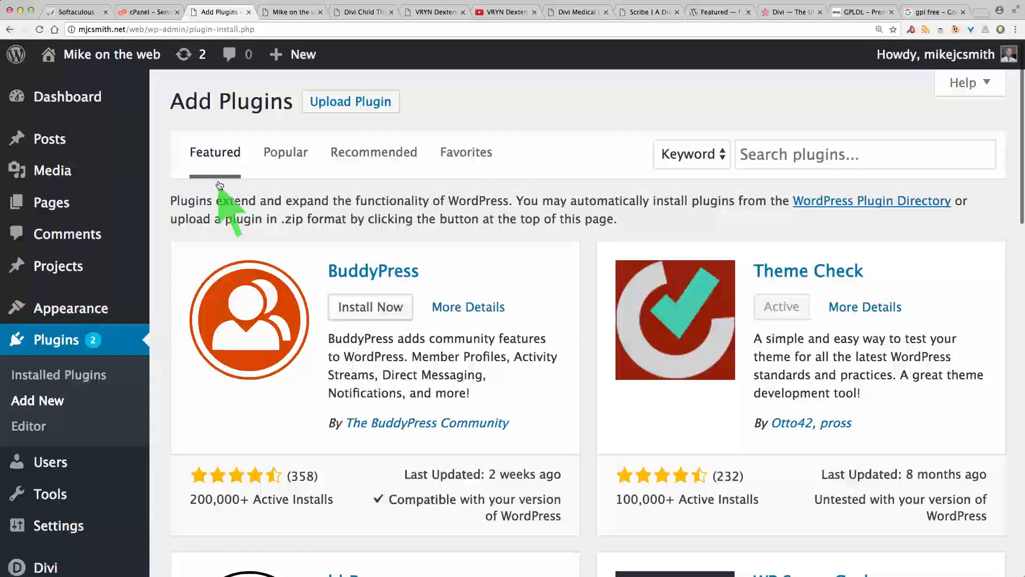
{"action": "left_click", "coordinate": [796, 156]}
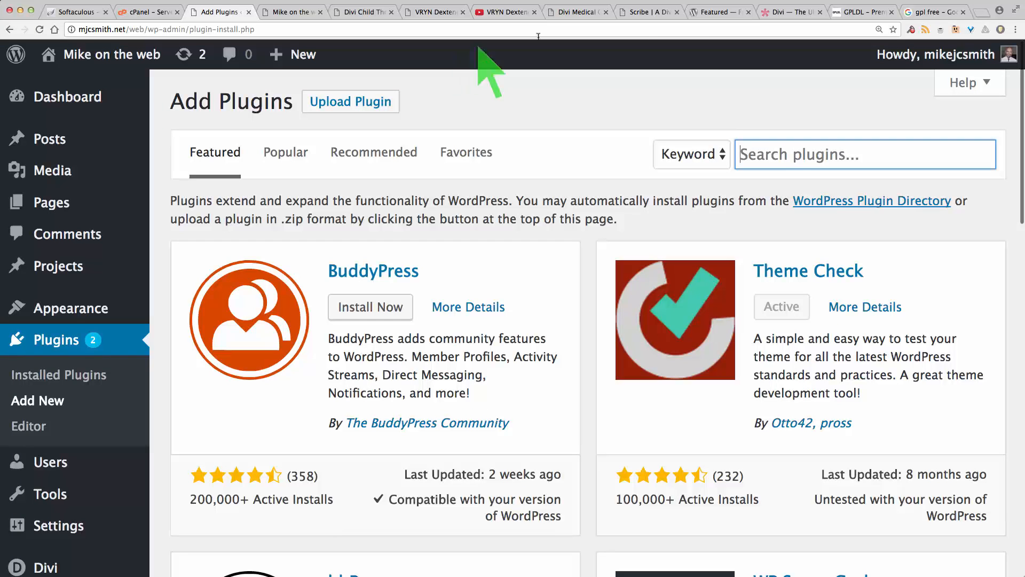
Step: Search the WordPress.org plugin directory for orbisius
{"action": "left_click", "coordinate": [714, 13]}
{"action": "scroll", "coordinate": [808, 124], "scroll_direction": "up", "scroll_amount": 3}
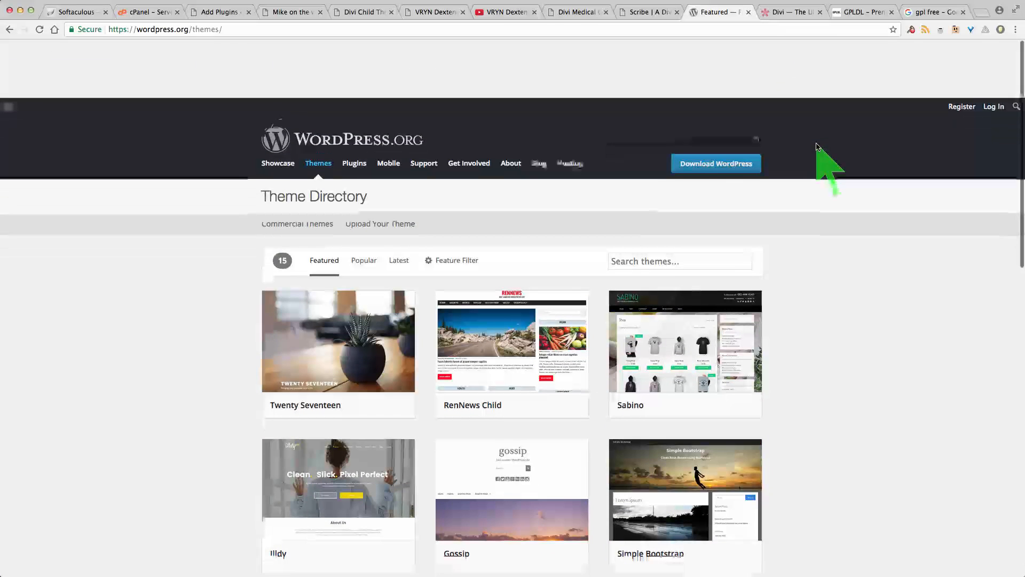
{"action": "left_click", "coordinate": [357, 106]}
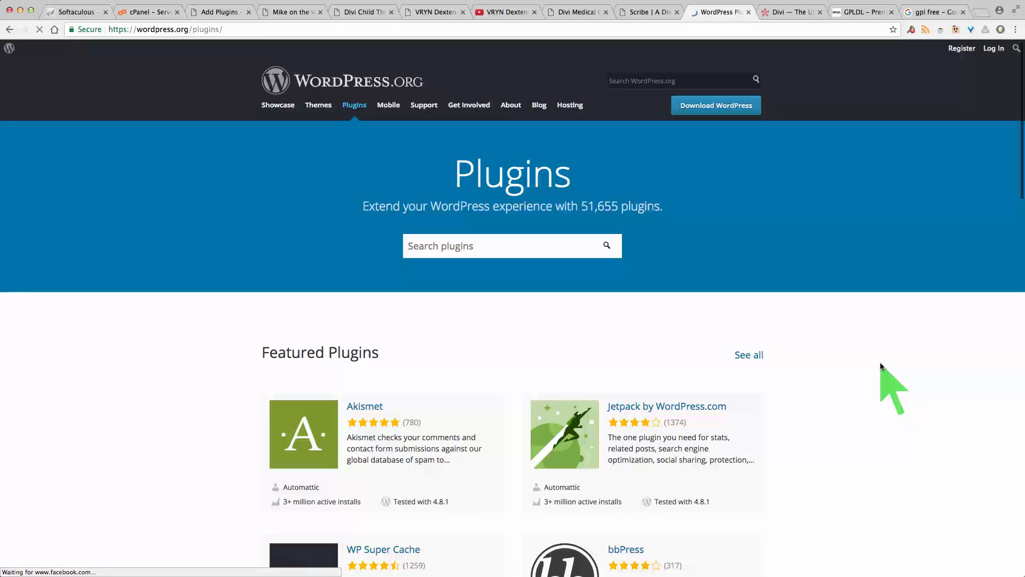
{"action": "left_click", "coordinate": [423, 245]}
{"action": "type", "text": "or"}
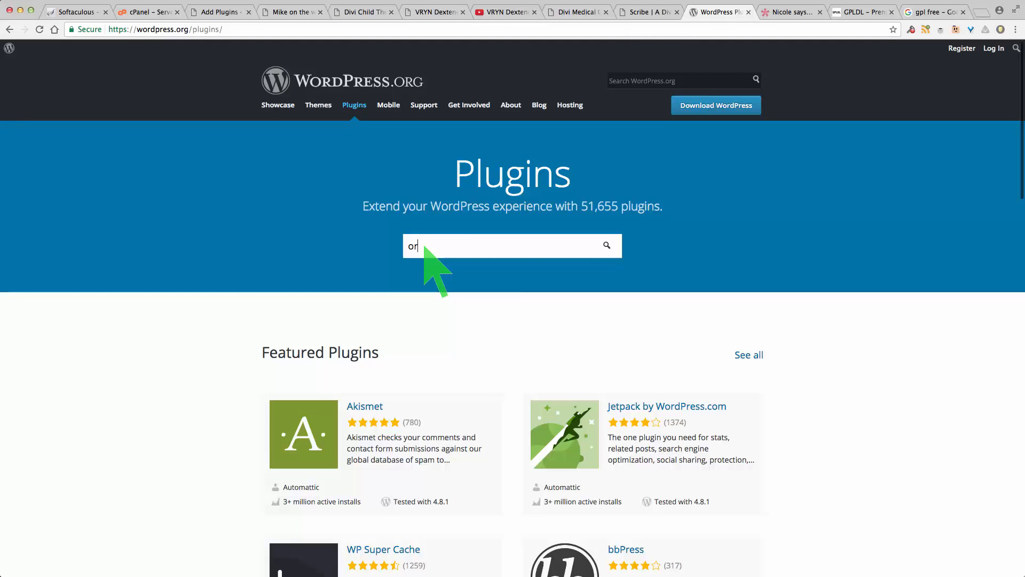
{"action": "type", "text": "bis"}
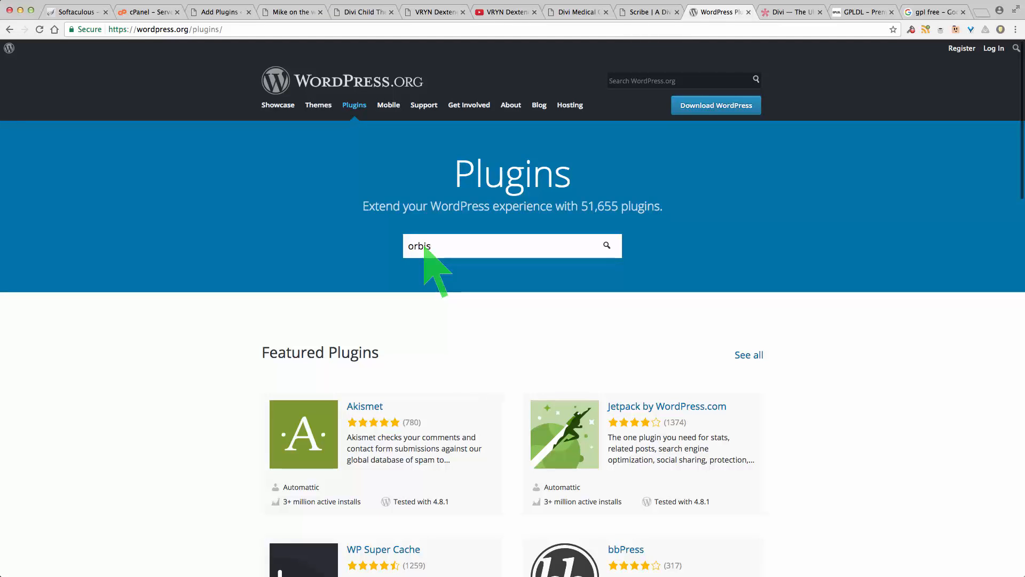
{"action": "type", "text": "ius"}
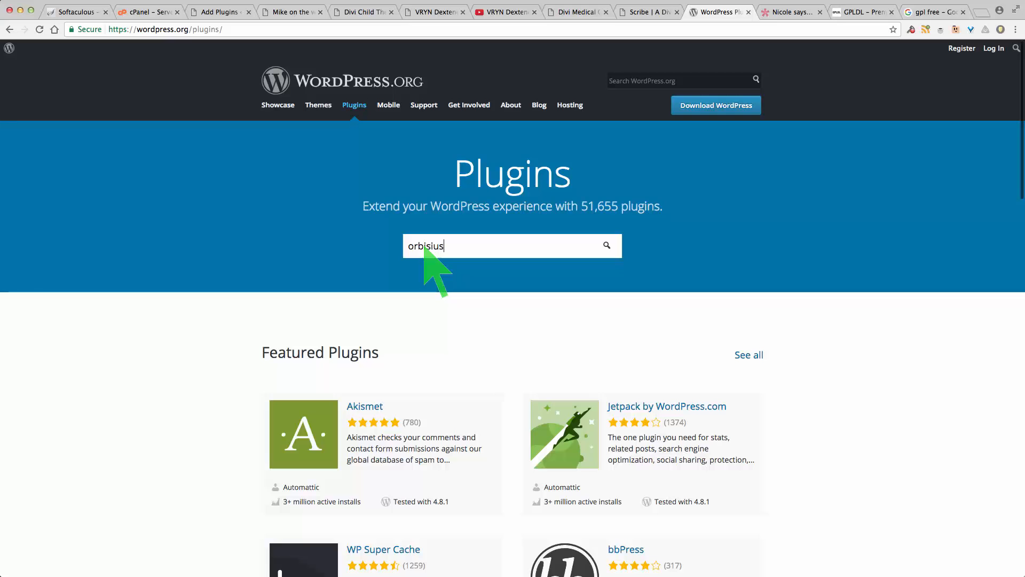
{"action": "key", "text": "Return"}
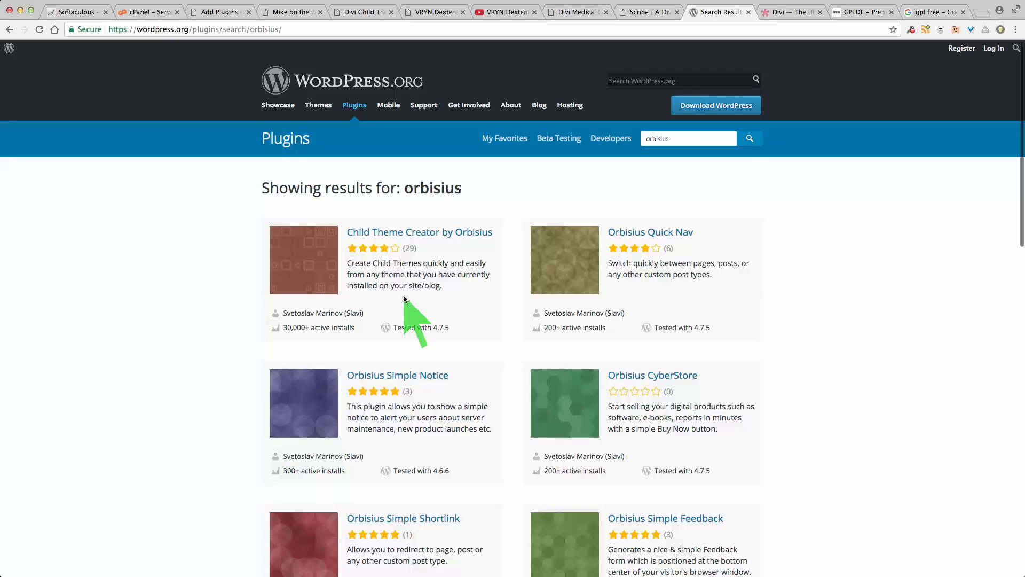
Step: Search the site's Add Plugins page for orbisius and install Child Theme Creator by Orbisius
{"action": "left_click", "coordinate": [209, 12]}
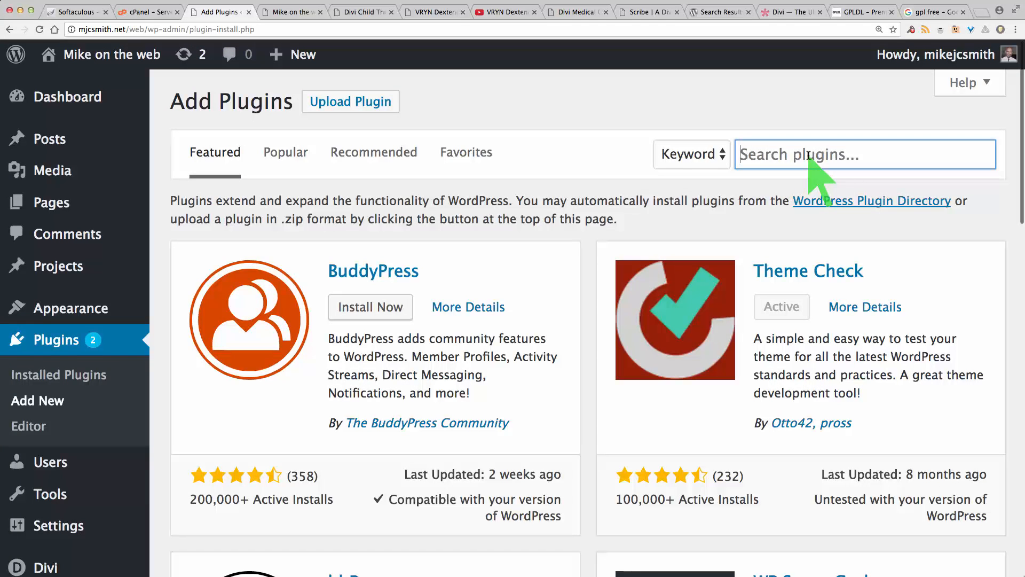
{"action": "type", "text": "orbisius"}
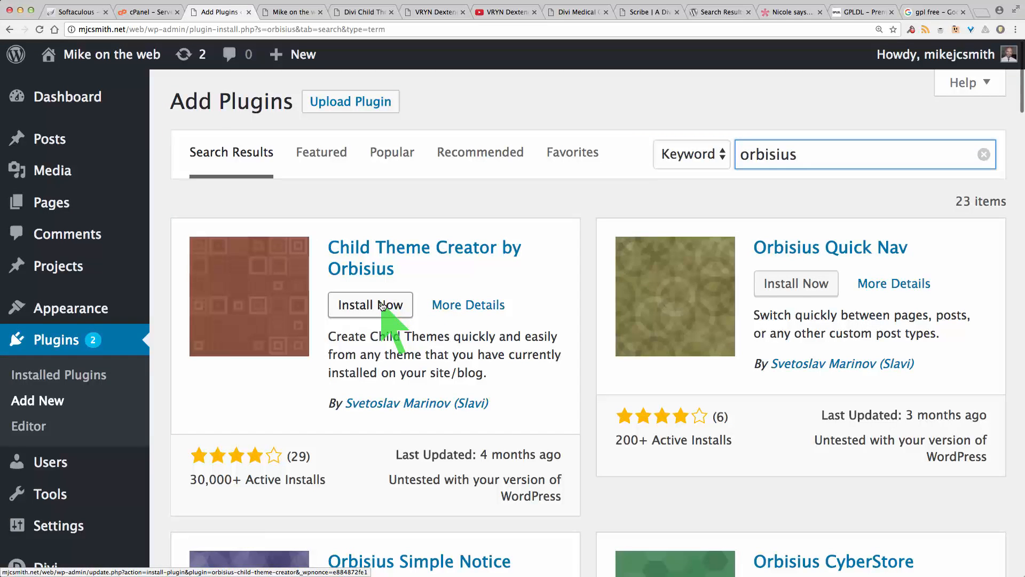
{"action": "left_click", "coordinate": [383, 306]}
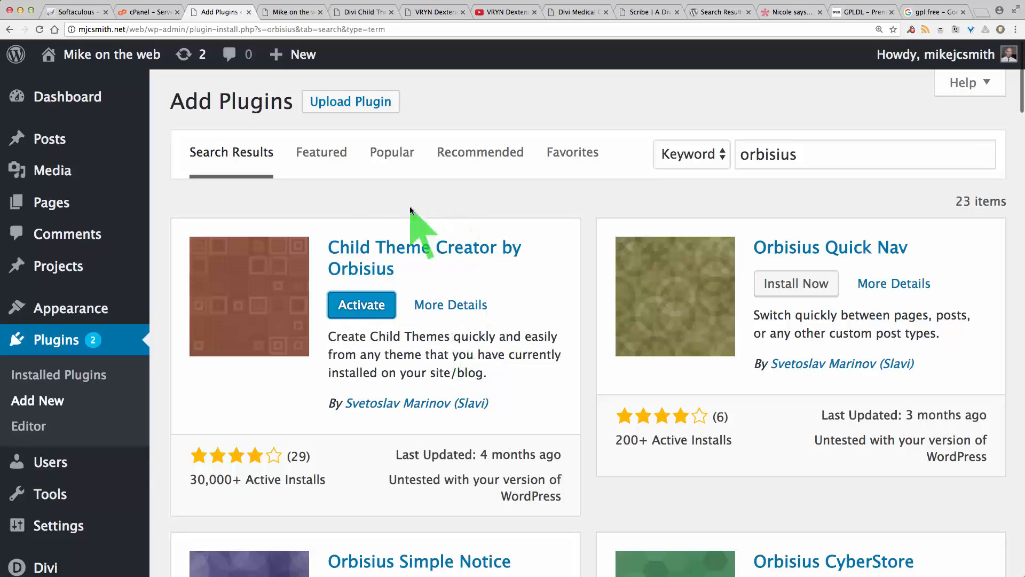
Step: Open the Installed Plugins list and review the newly added Orbisius plugin
{"action": "left_click", "coordinate": [57, 376]}
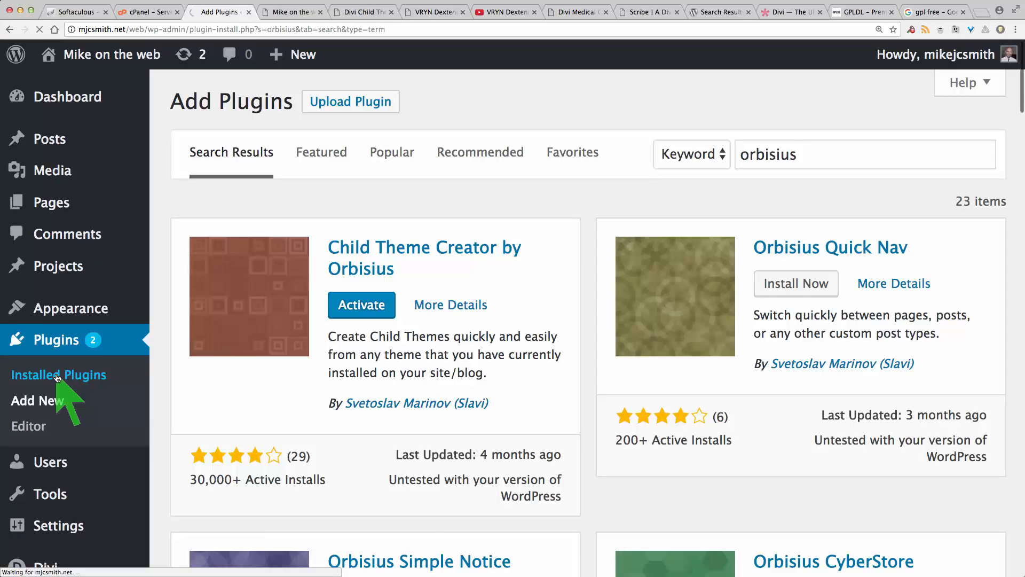
{"action": "scroll", "coordinate": [389, 288], "scroll_direction": "down", "scroll_amount": 2}
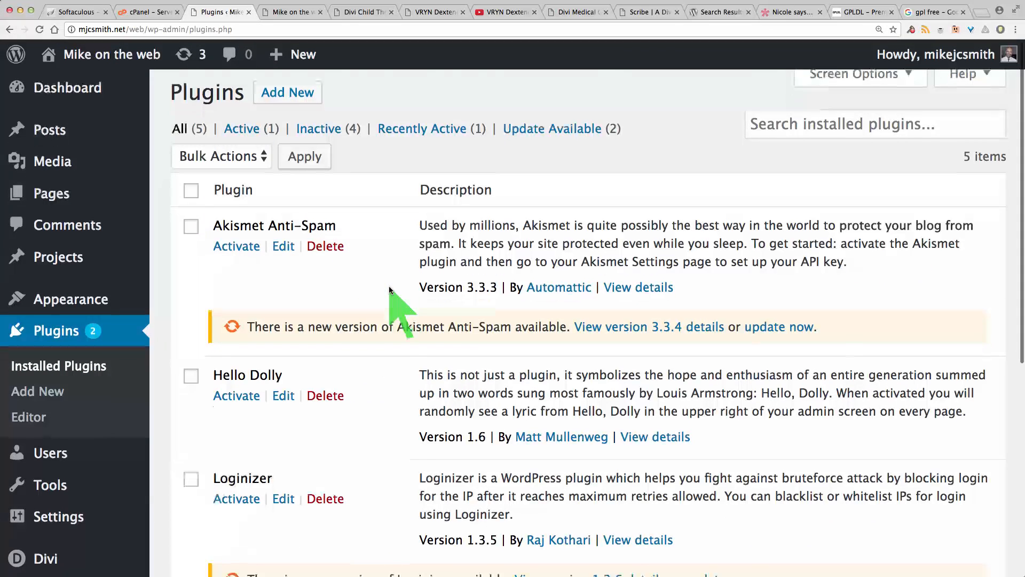
{"action": "scroll", "coordinate": [389, 288], "scroll_direction": "down", "scroll_amount": 6}
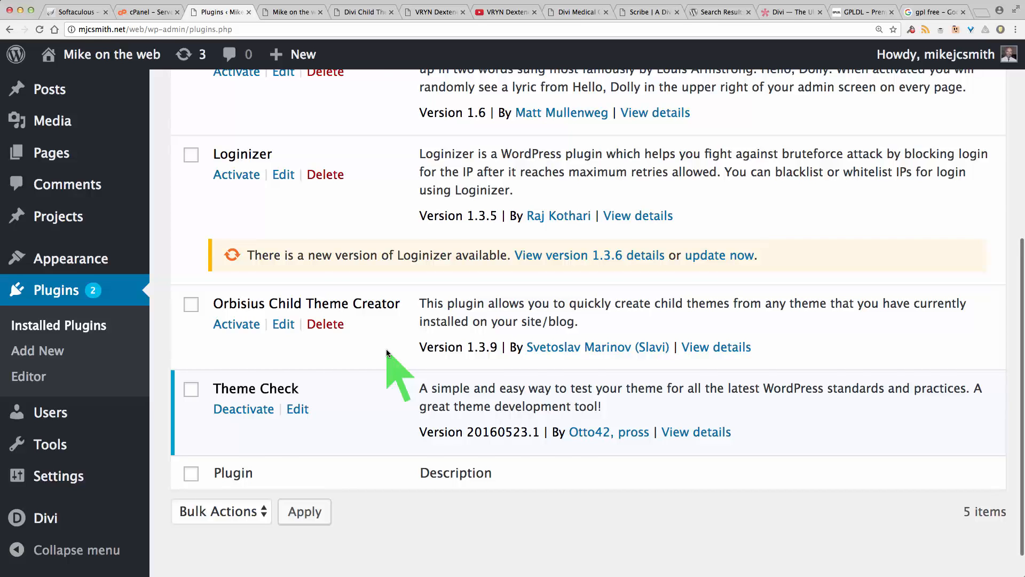
{"action": "scroll", "coordinate": [386, 348], "scroll_direction": "up", "scroll_amount": 2}
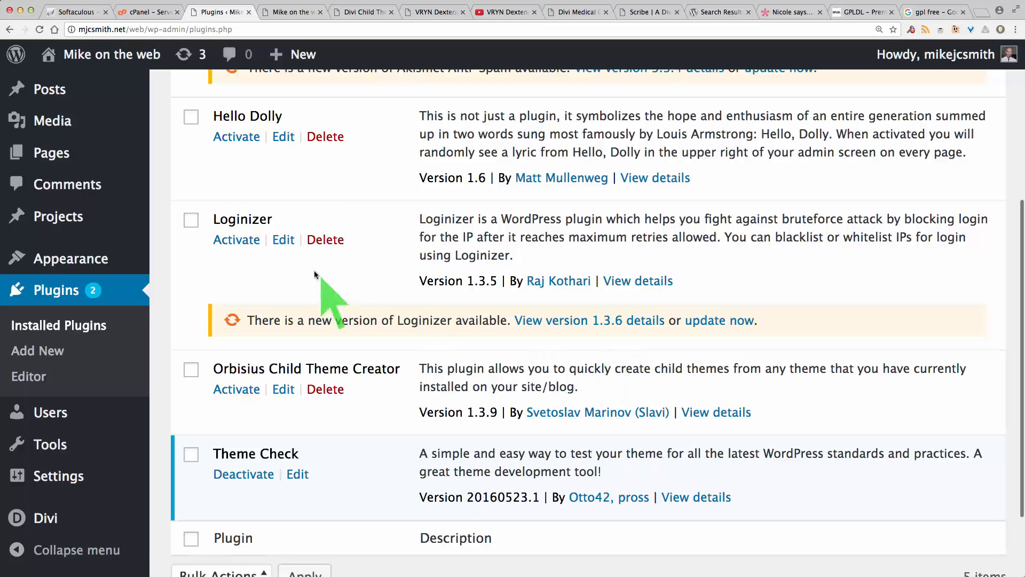
Step: Open the Themes page and review the active Divi theme
{"action": "mouse_move", "coordinate": [75, 259]}
{"action": "left_click", "coordinate": [197, 264]}
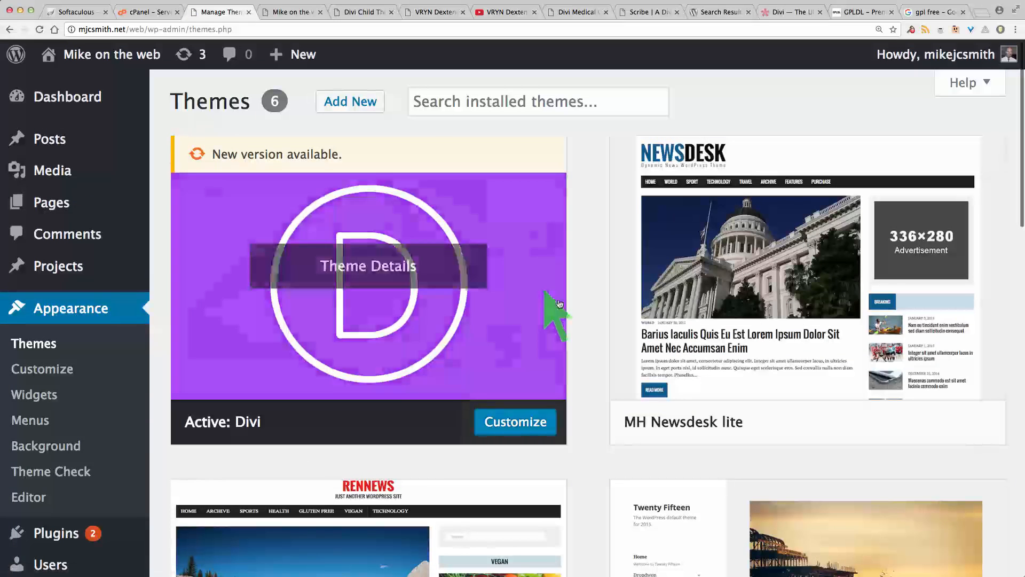
{"action": "scroll", "coordinate": [584, 351], "scroll_direction": "down", "scroll_amount": 3}
{"action": "scroll", "coordinate": [584, 348], "scroll_direction": "up", "scroll_amount": 3}
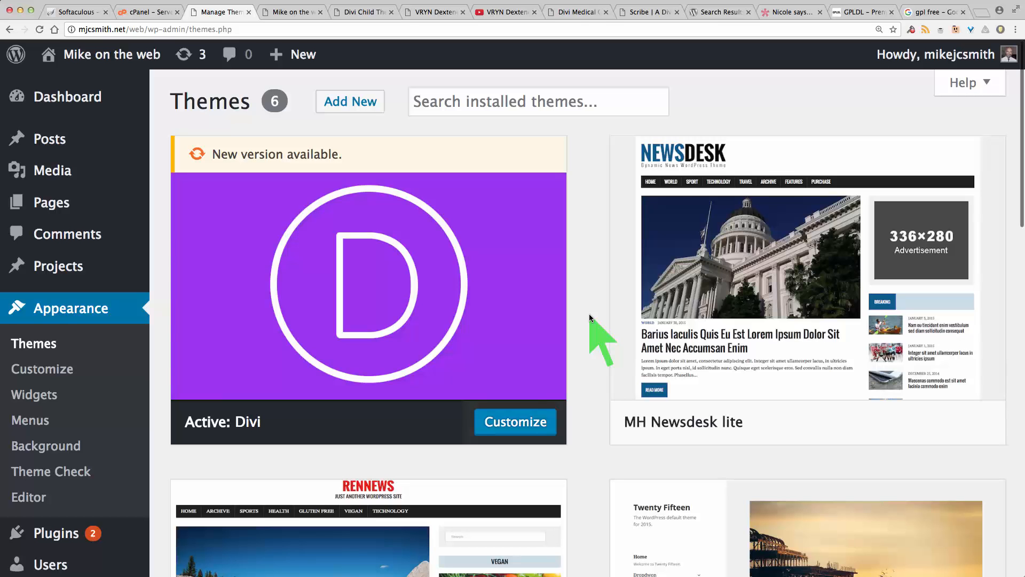
{"action": "scroll", "coordinate": [601, 367], "scroll_direction": "down", "scroll_amount": 1}
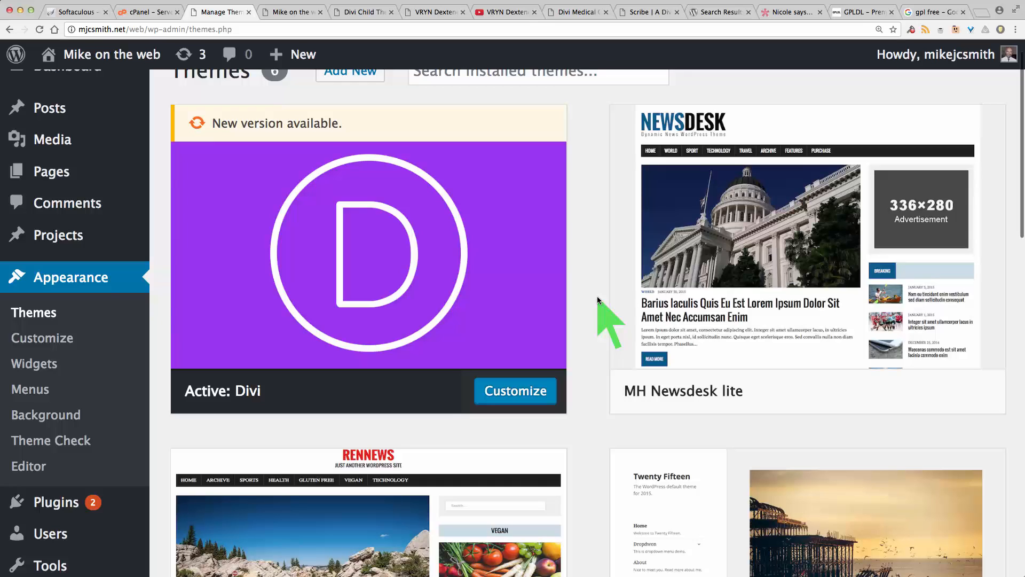
{"action": "scroll", "coordinate": [597, 296], "scroll_direction": "up", "scroll_amount": 2}
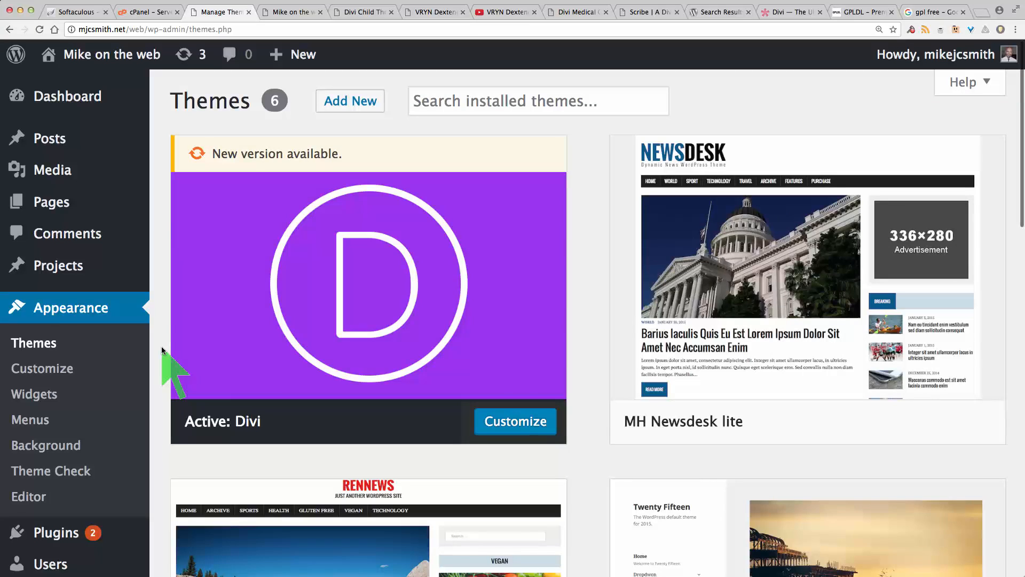
Step: Browse the Divi Child Themes listing on Elegant Marketplace in another tab
{"action": "left_click", "coordinate": [788, 12]}
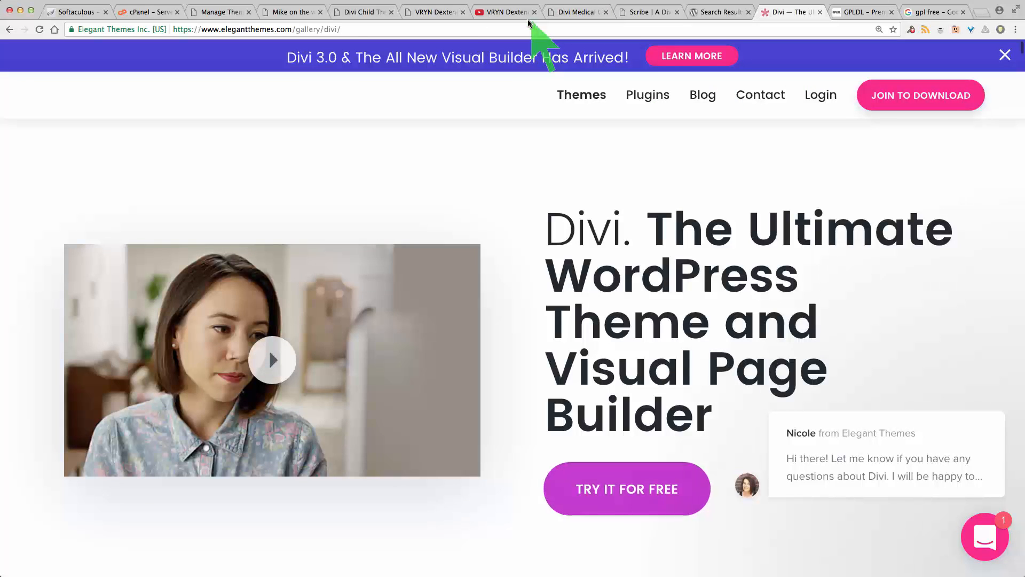
{"action": "left_click", "coordinate": [355, 12]}
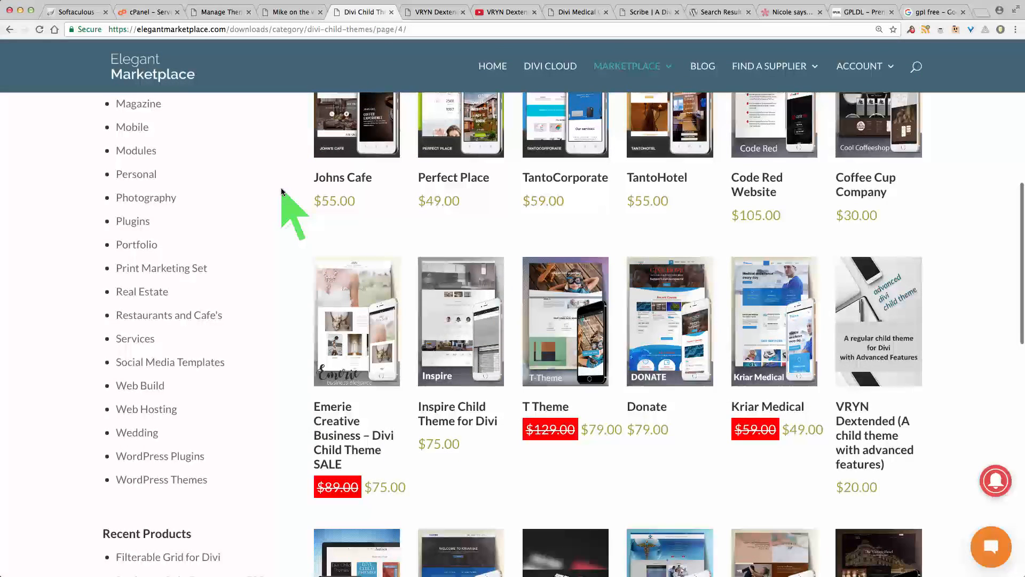
{"action": "scroll", "coordinate": [256, 167], "scroll_direction": "up", "scroll_amount": 10}
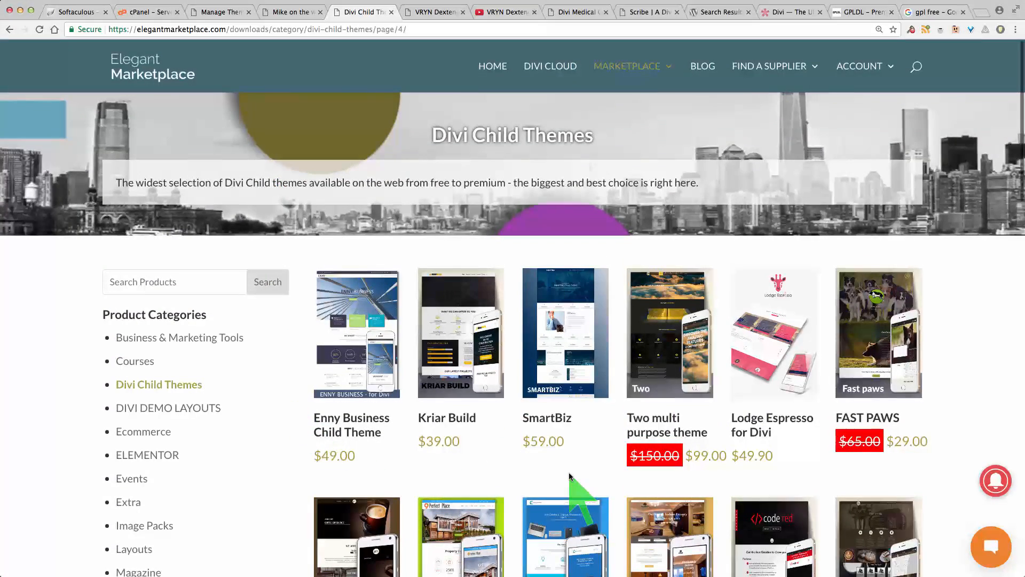
{"action": "scroll", "coordinate": [287, 420], "scroll_direction": "down", "scroll_amount": 3}
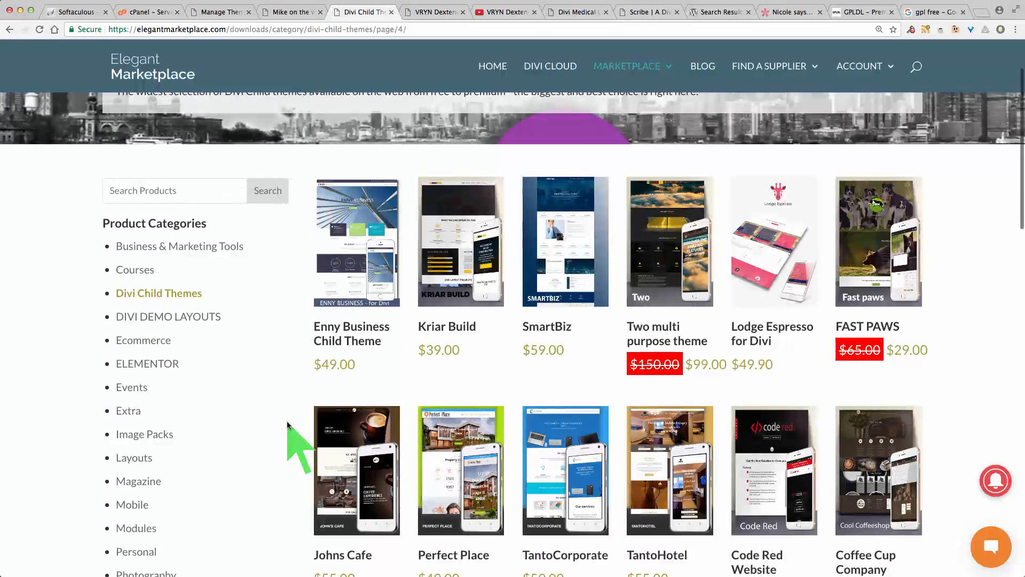
{"action": "scroll", "coordinate": [287, 420], "scroll_direction": "up", "scroll_amount": 3}
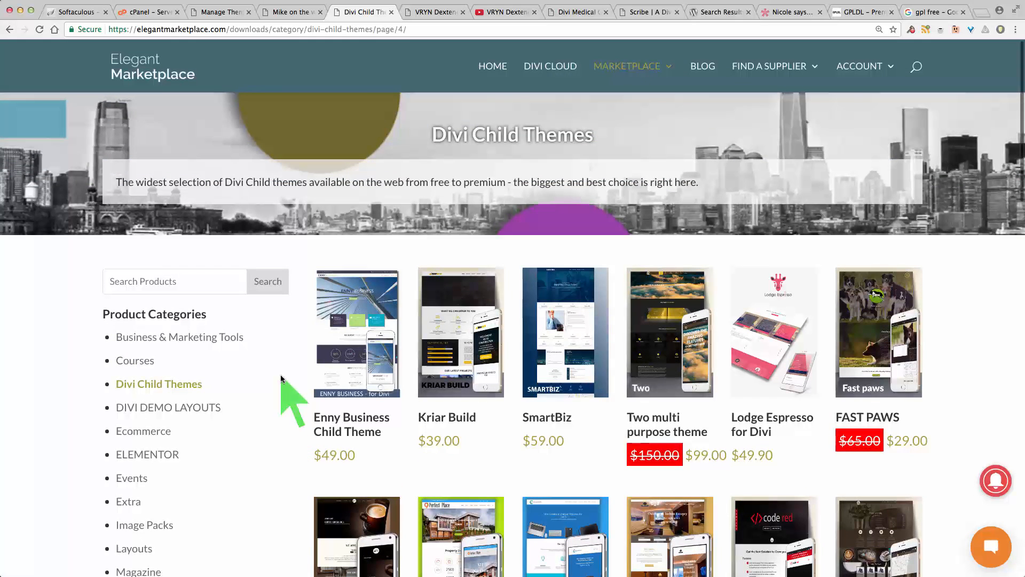
Step: Return to the site admin and activate the Orbisius Child Theme Creator plugin in the Installed Plugins list
{"action": "left_click", "coordinate": [219, 15]}
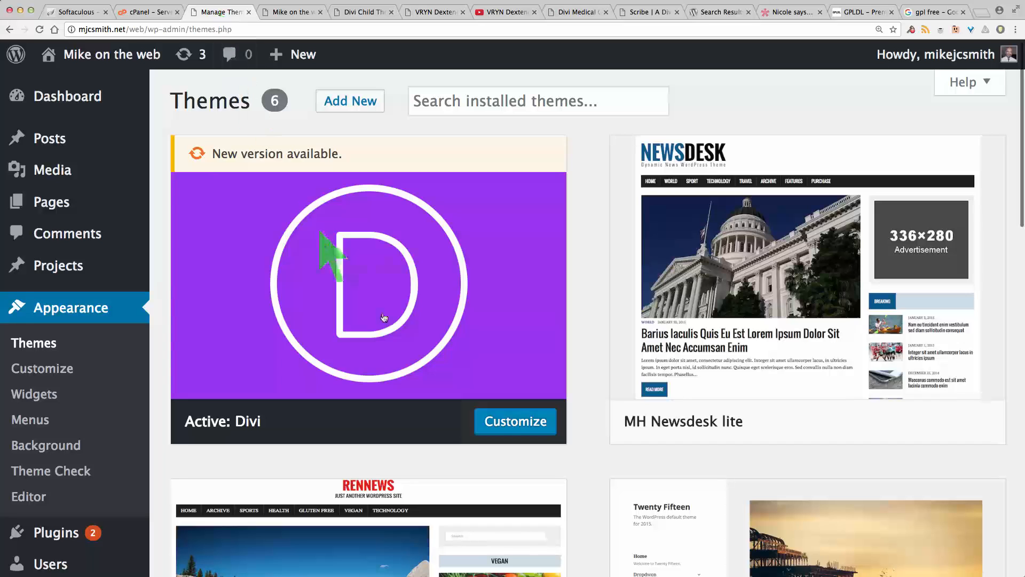
{"action": "mouse_move", "coordinate": [398, 333]}
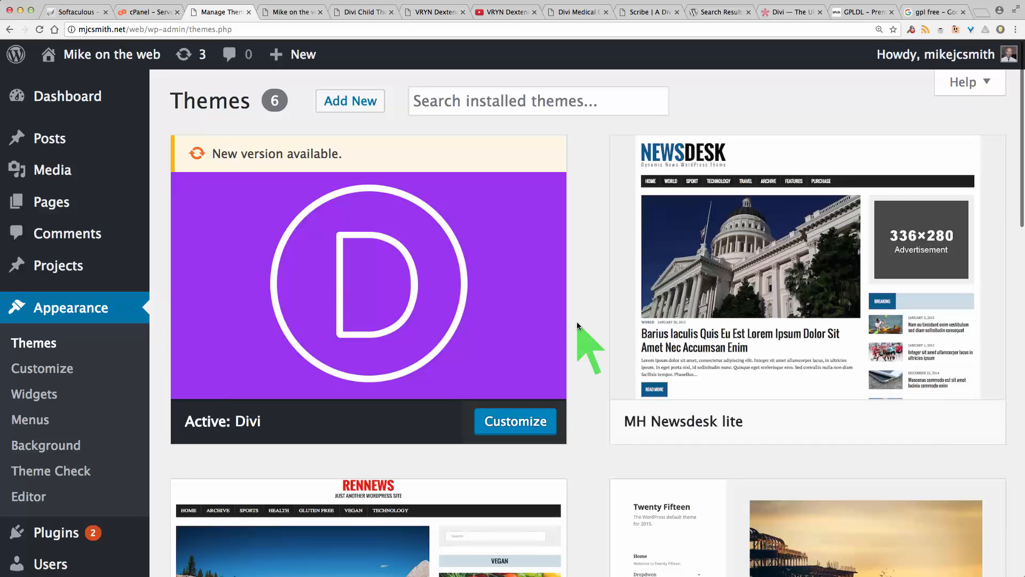
{"action": "scroll", "coordinate": [62, 440], "scroll_direction": "down", "scroll_amount": 3}
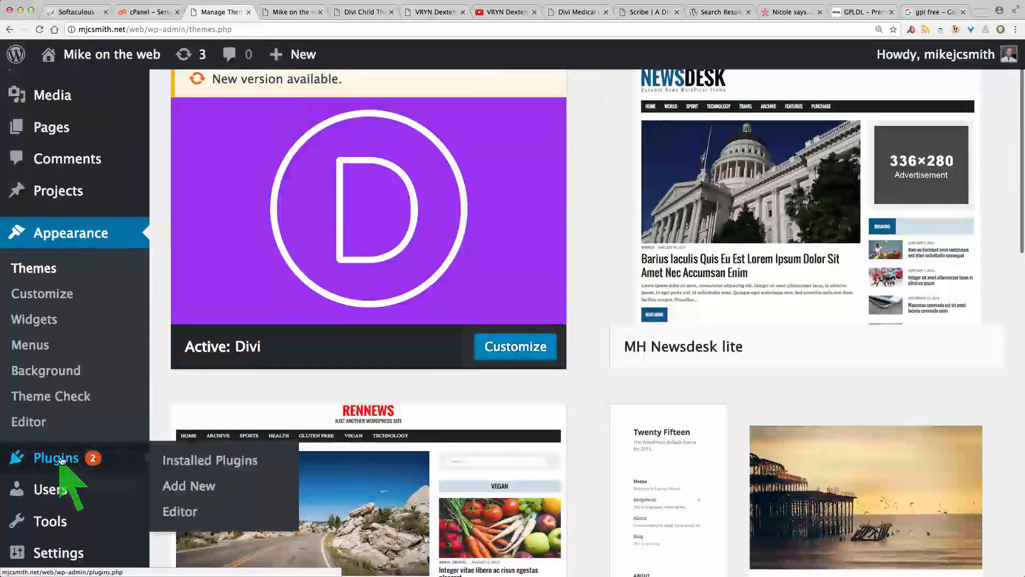
{"action": "left_click", "coordinate": [59, 458]}
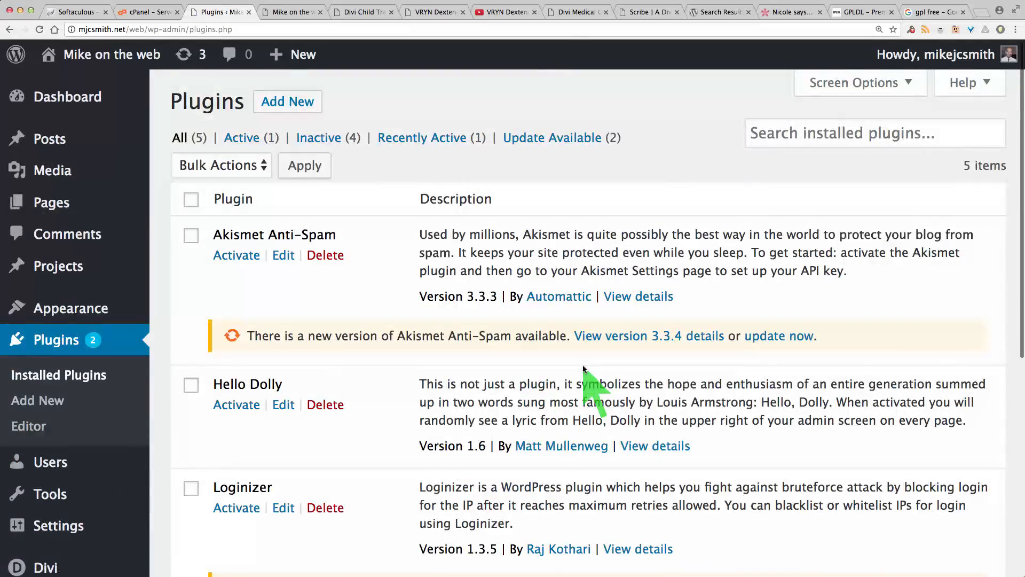
{"action": "scroll", "coordinate": [583, 368], "scroll_direction": "down", "scroll_amount": 5}
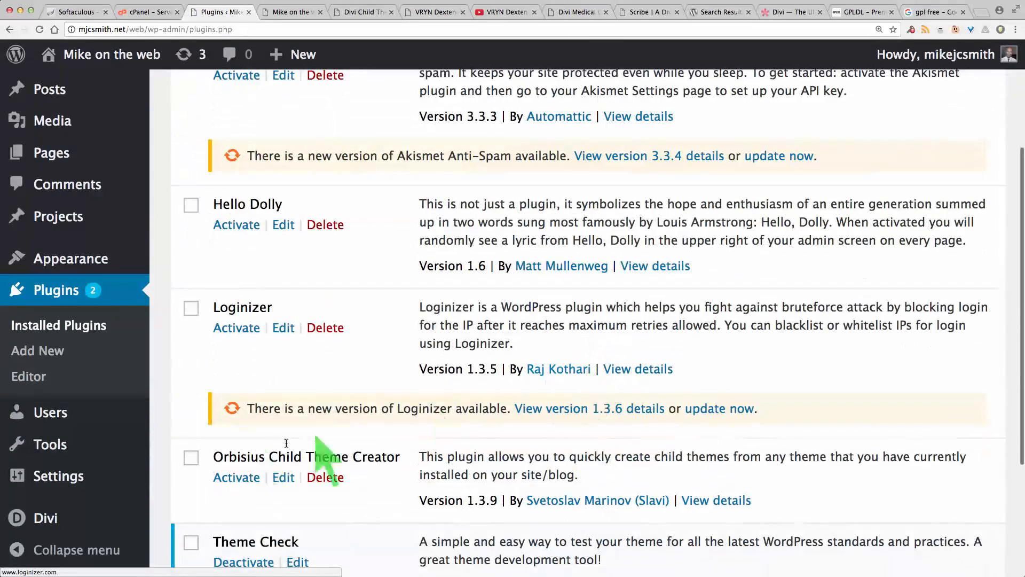
{"action": "left_click", "coordinate": [237, 477]}
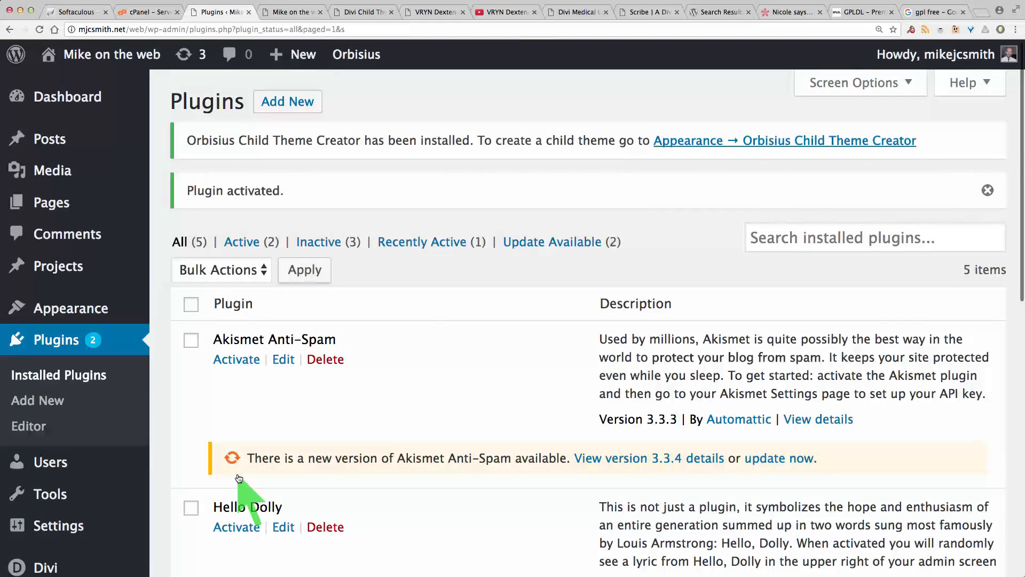
{"action": "scroll", "coordinate": [486, 438], "scroll_direction": "down", "scroll_amount": 5}
{"action": "scroll", "coordinate": [491, 451], "scroll_direction": "down", "scroll_amount": 5}
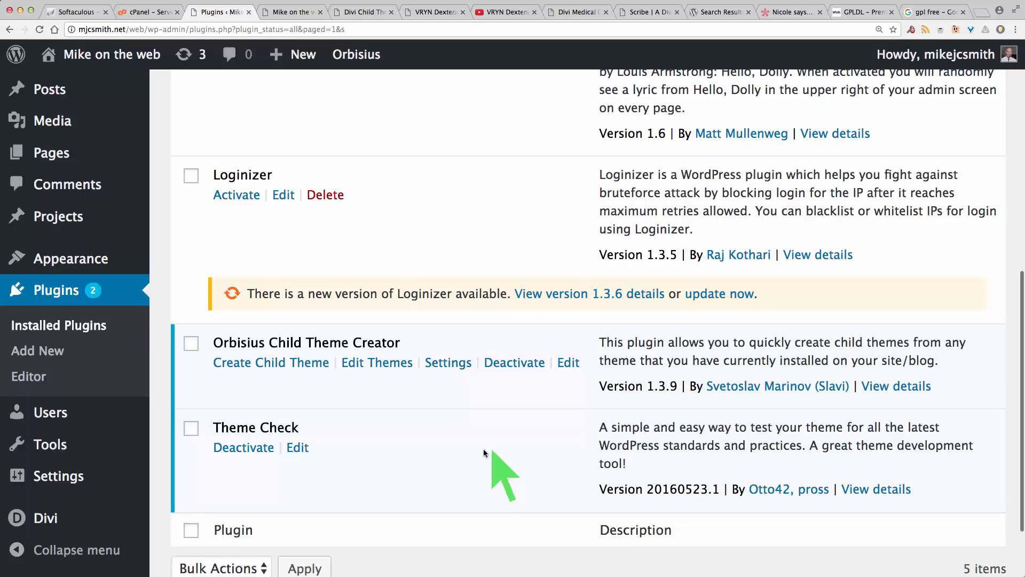
{"action": "mouse_move", "coordinate": [43, 259]}
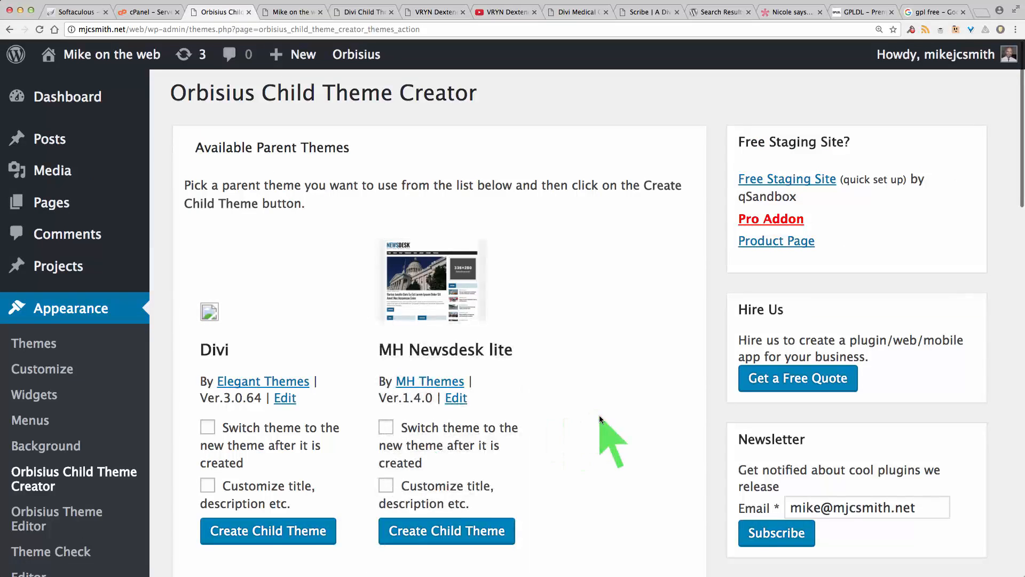
Step: Create a child theme from the Divi parent theme with the Orbisius Child Theme Creator
{"action": "scroll", "coordinate": [599, 415], "scroll_direction": "down", "scroll_amount": 5}
{"action": "scroll", "coordinate": [599, 415], "scroll_direction": "down", "scroll_amount": 3}
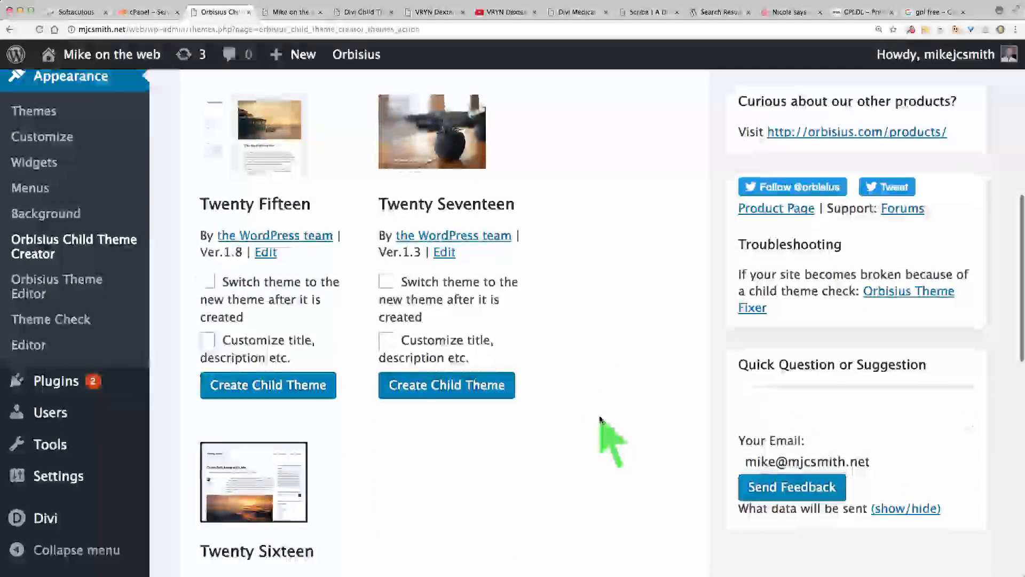
{"action": "scroll", "coordinate": [599, 416], "scroll_direction": "up", "scroll_amount": 4}
{"action": "scroll", "coordinate": [599, 419], "scroll_direction": "up", "scroll_amount": 1}
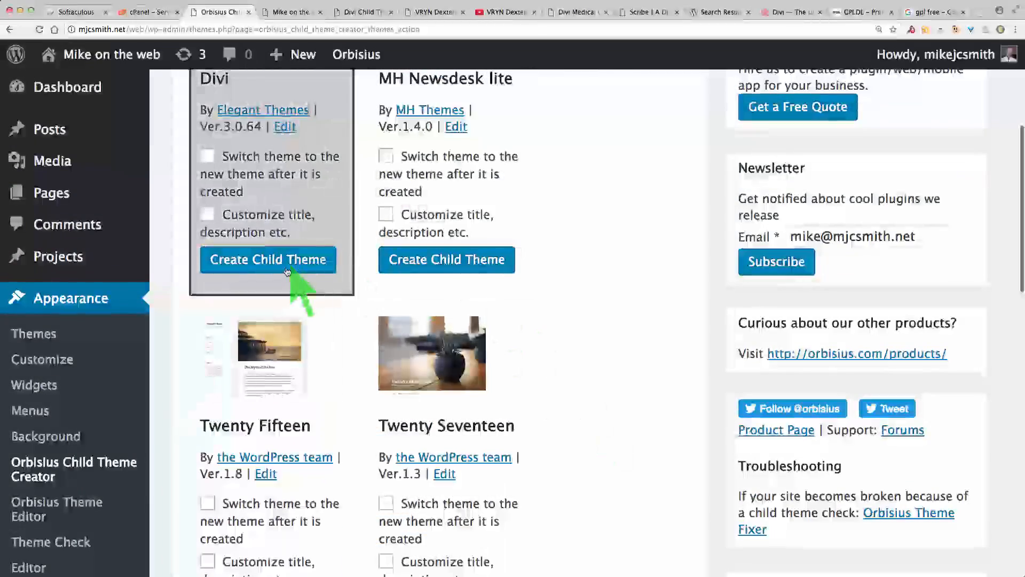
{"action": "scroll", "coordinate": [586, 250], "scroll_direction": "up", "scroll_amount": 2}
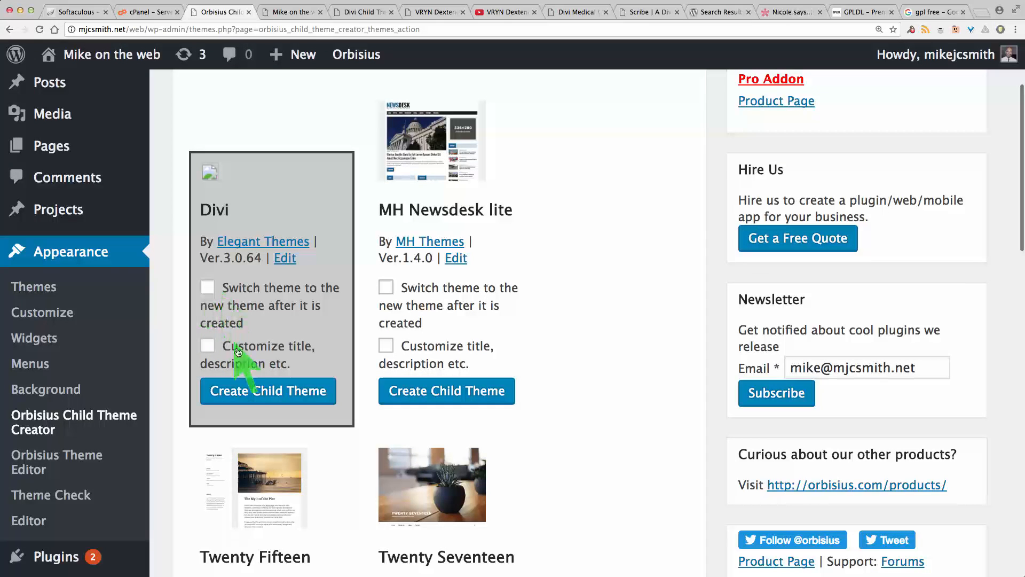
{"action": "left_click", "coordinate": [240, 393]}
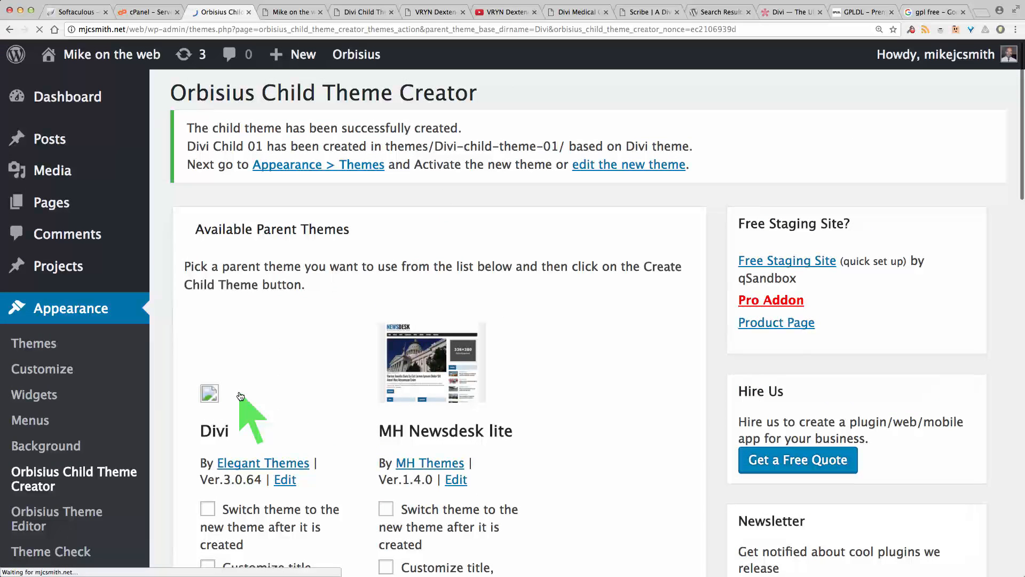
Step: Open the Themes page and activate the new Divi Child 01 theme
{"action": "scroll", "coordinate": [598, 308], "scroll_direction": "down", "scroll_amount": 3}
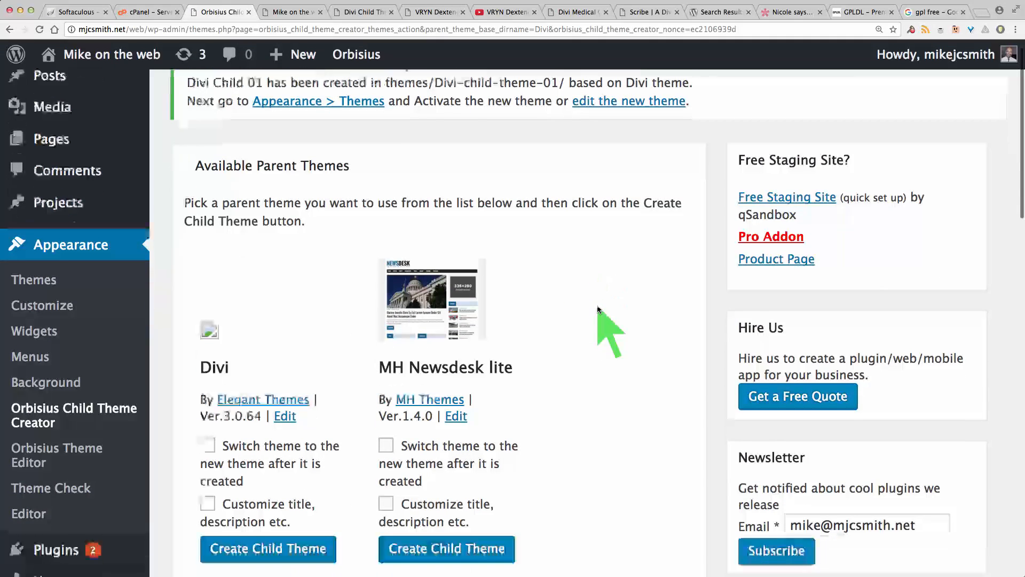
{"action": "scroll", "coordinate": [598, 307], "scroll_direction": "down", "scroll_amount": 1}
{"action": "scroll", "coordinate": [597, 308], "scroll_direction": "down", "scroll_amount": 3}
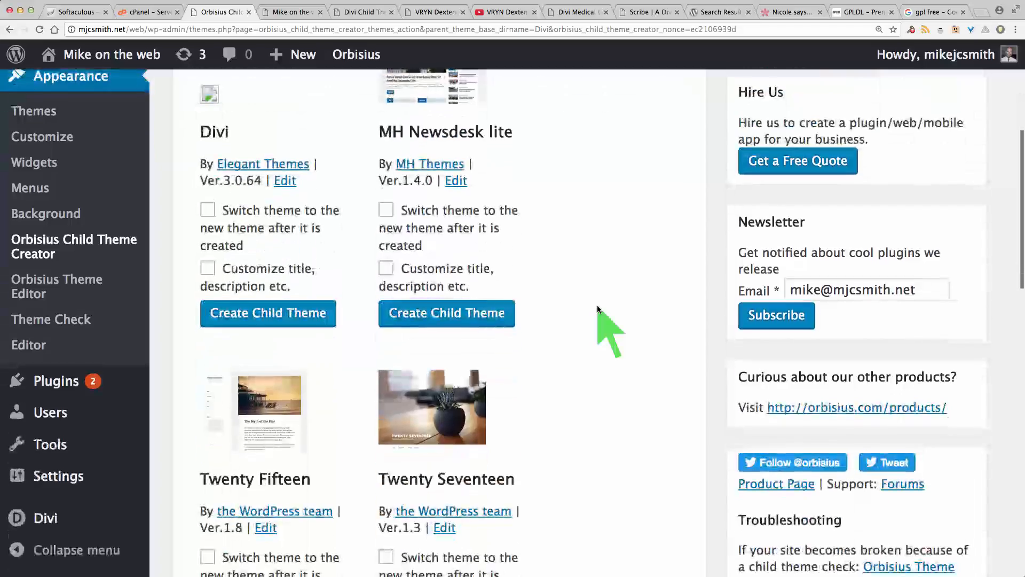
{"action": "scroll", "coordinate": [597, 306], "scroll_direction": "up", "scroll_amount": 2}
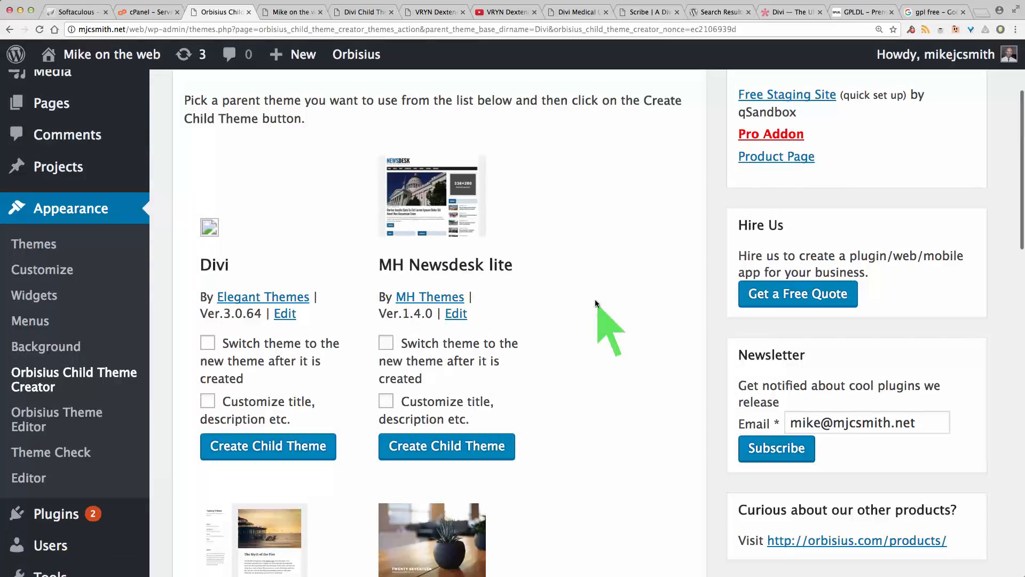
{"action": "left_click", "coordinate": [49, 245]}
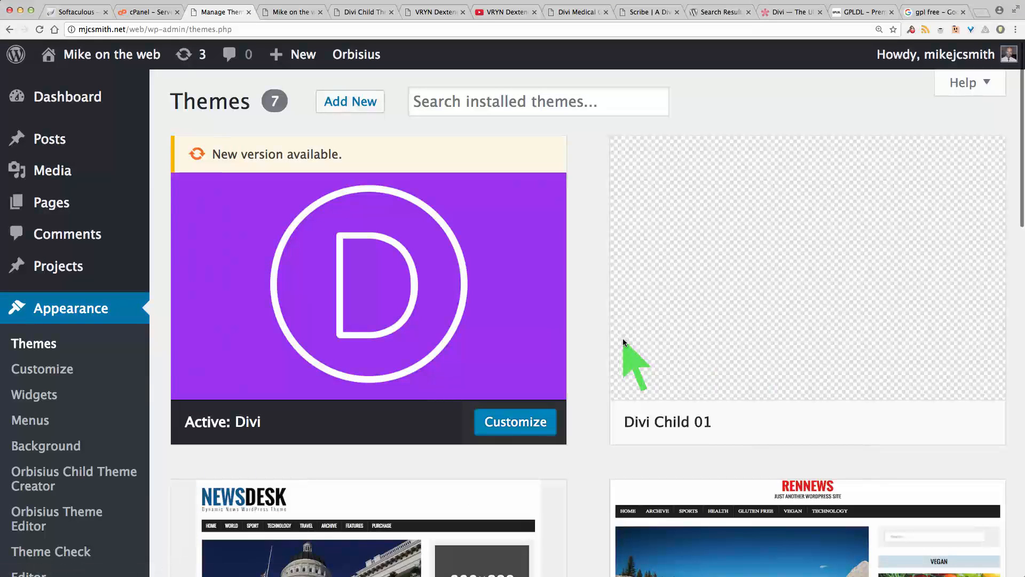
{"action": "mouse_move", "coordinate": [770, 287]}
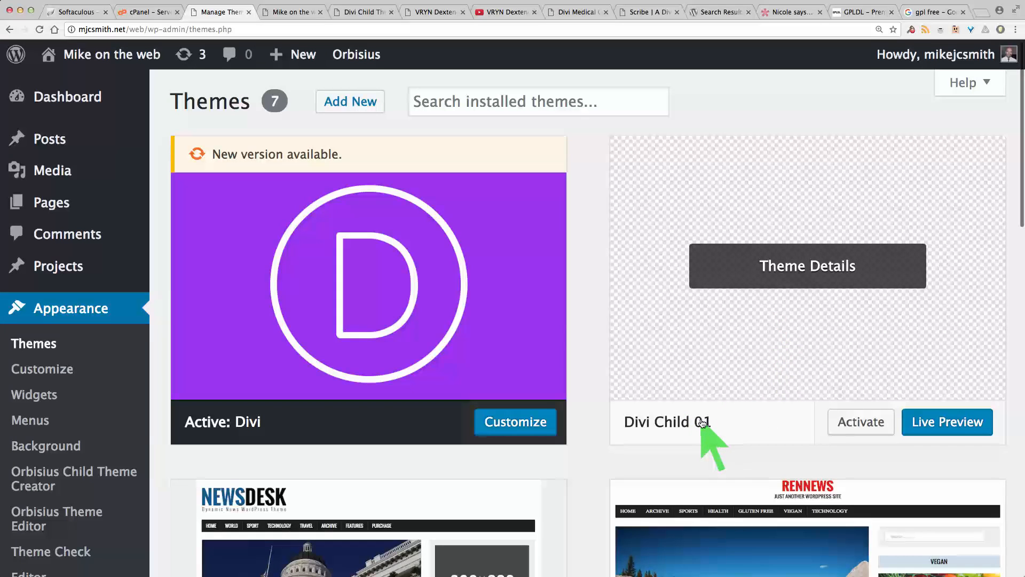
{"action": "left_click", "coordinate": [850, 423]}
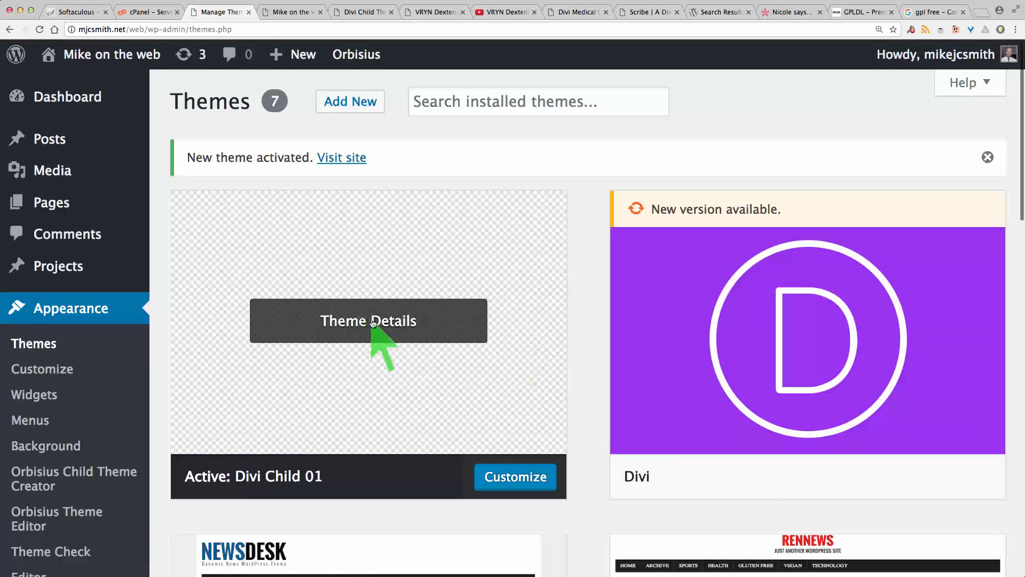
Step: Open the theme details of the active Divi Child 01 theme, then close them
{"action": "left_click", "coordinate": [372, 322]}
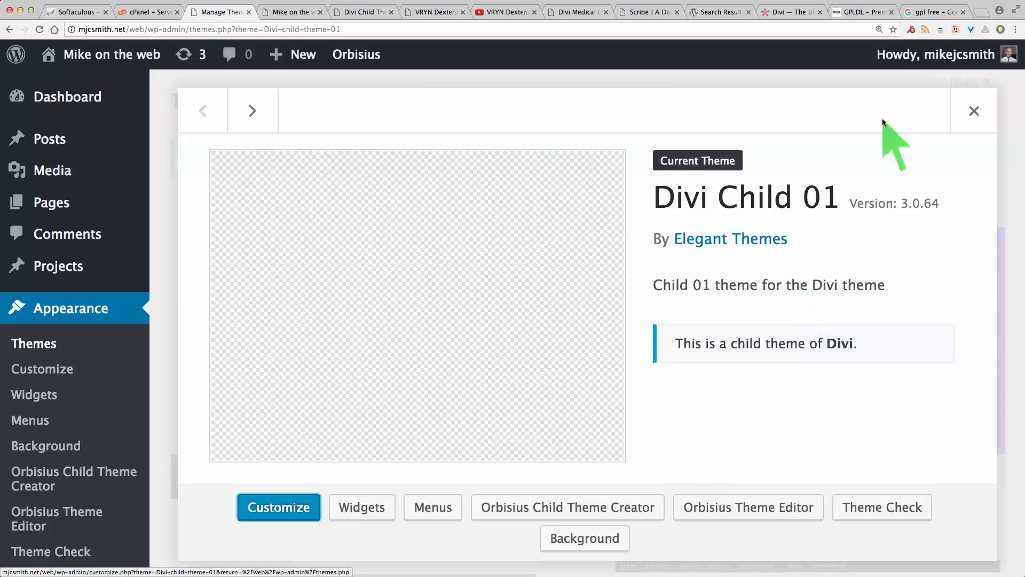
{"action": "left_click", "coordinate": [974, 110]}
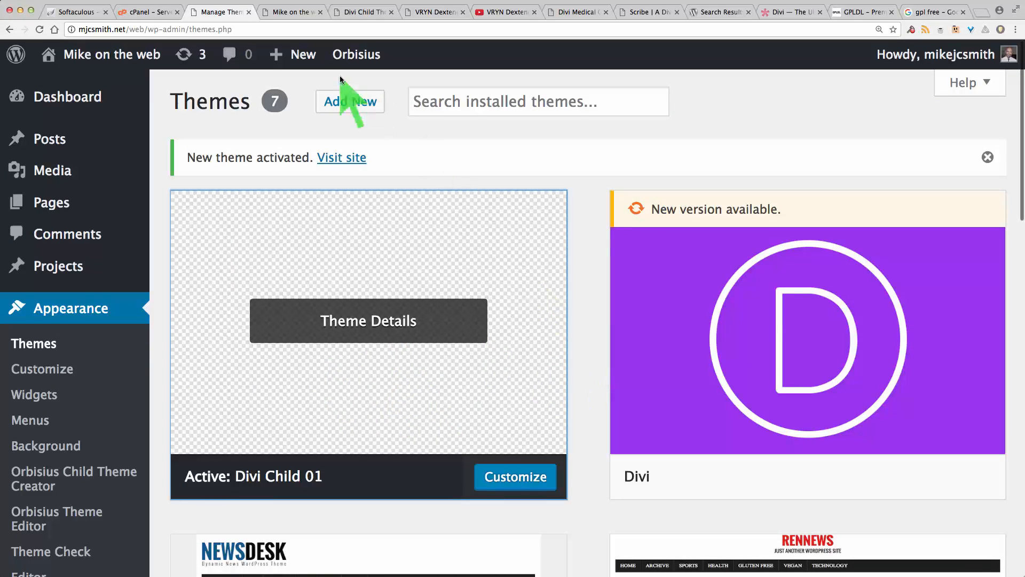
Step: Switch to the site's front-end tab and reload the home page through the site logo
{"action": "left_click", "coordinate": [282, 10]}
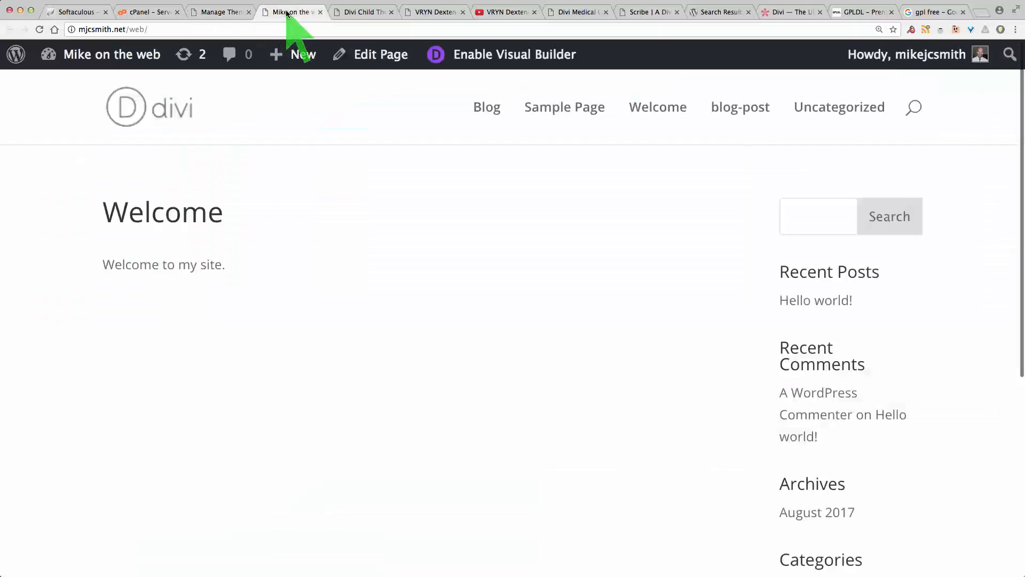
{"action": "left_click", "coordinate": [133, 113]}
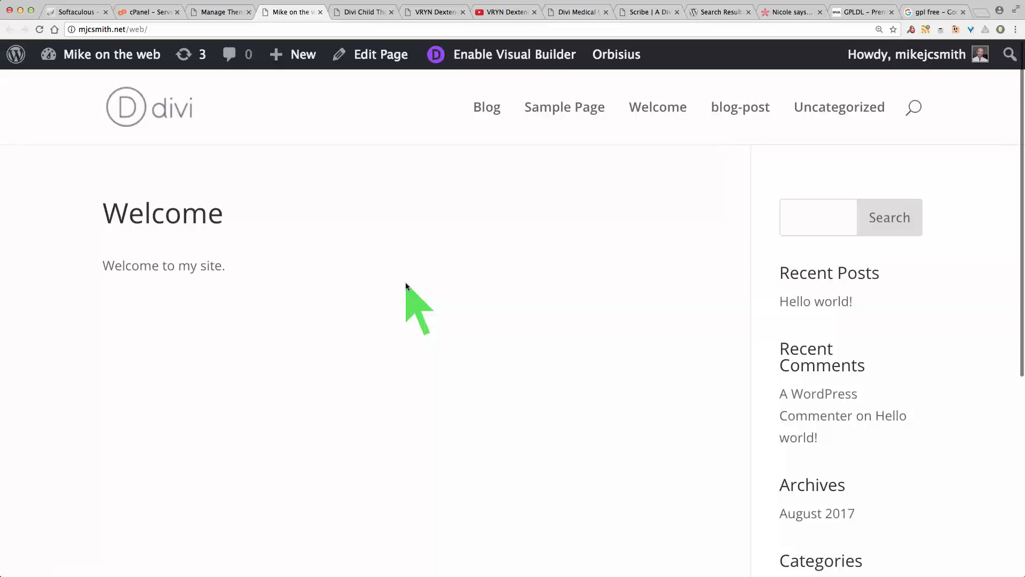